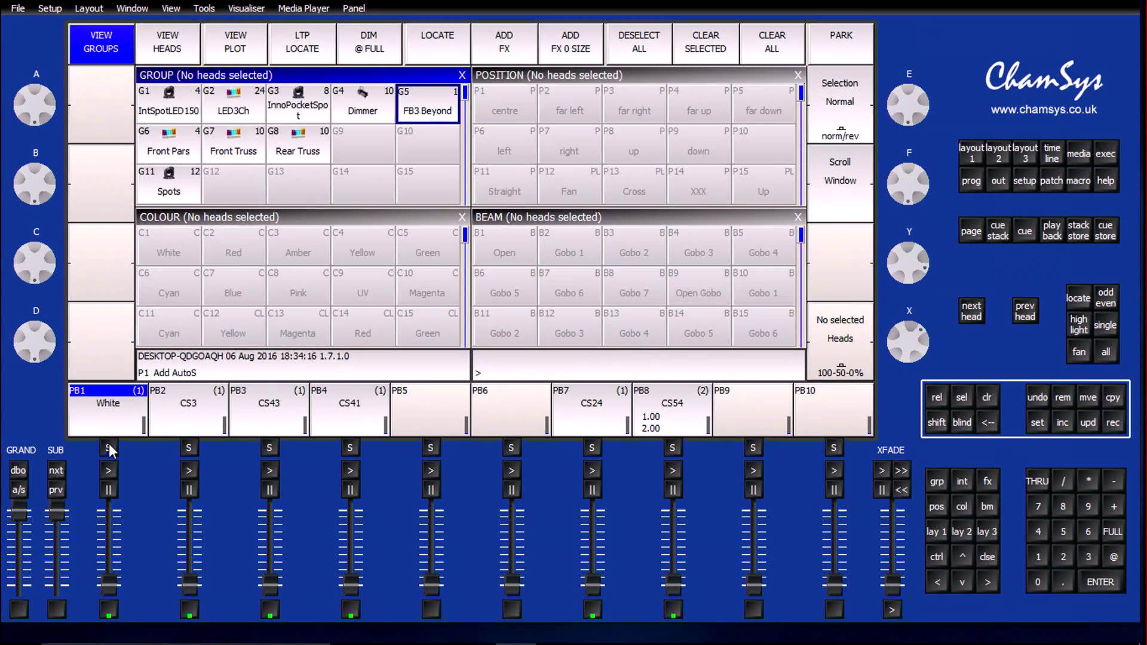
Name playback 1 "WhiteStage" and playback 2 "FrontLights"
click(1037, 423)
click(109, 448)
text(WhiteStage)
key(Return)
click(1038, 423)
click(190, 449)
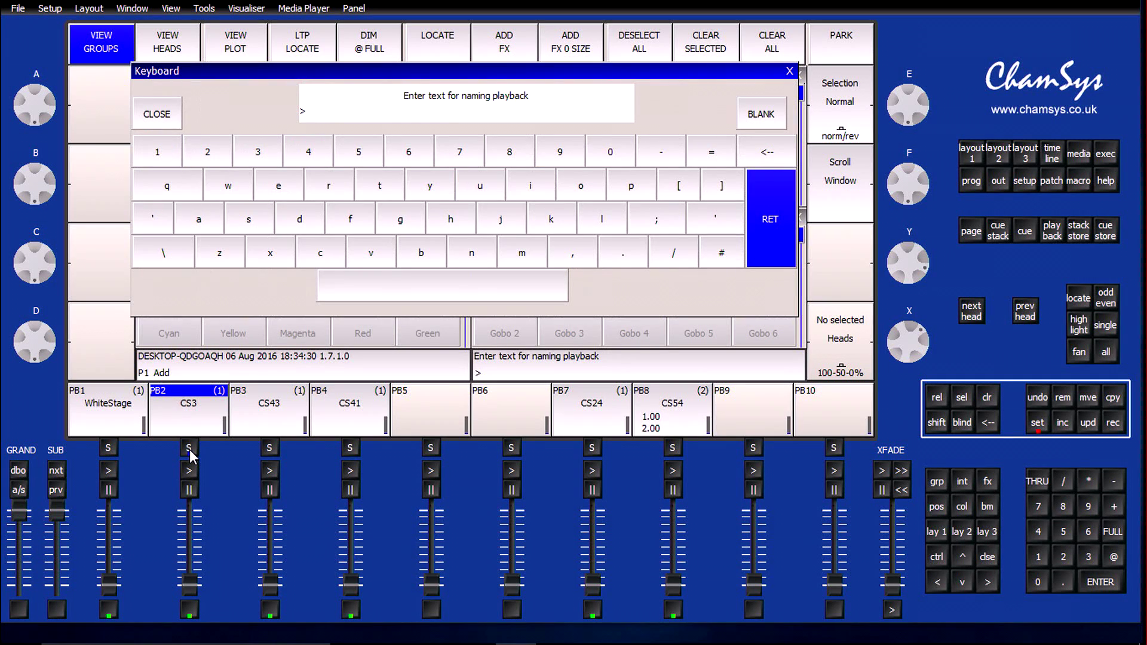
text(FrontLights)
key(Return)
Name playback 3 "Wash" and playback 4 "Movers"
key(ctrl+s)
click(269, 448)
key(shift)
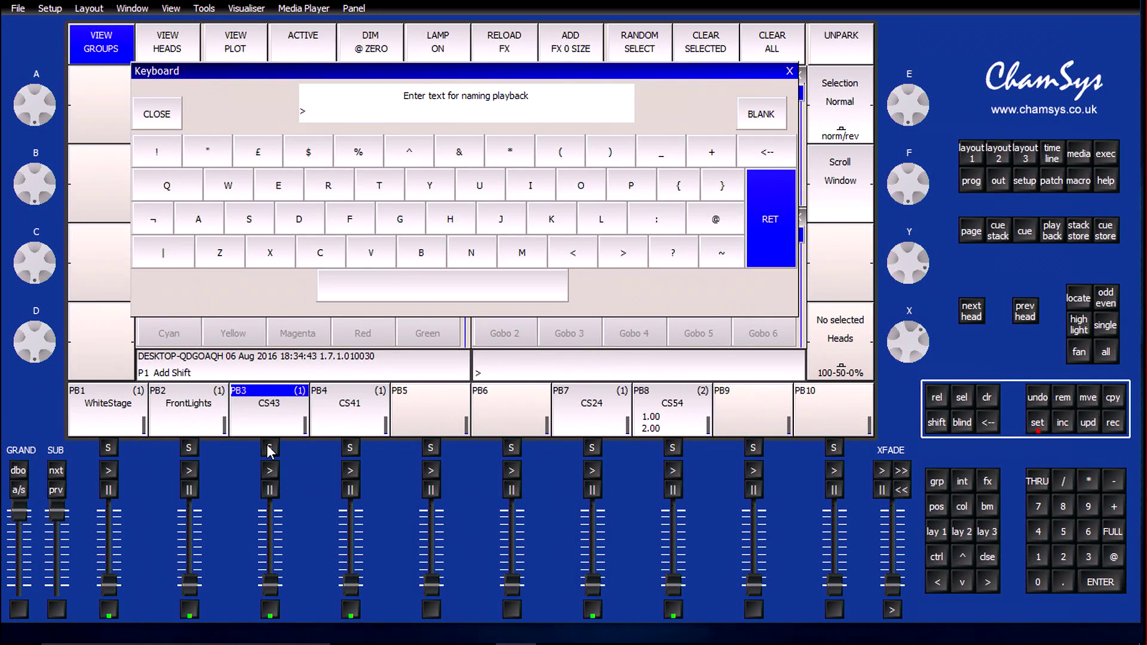
text(Wash)
key(Return)
key(ctrl+s)
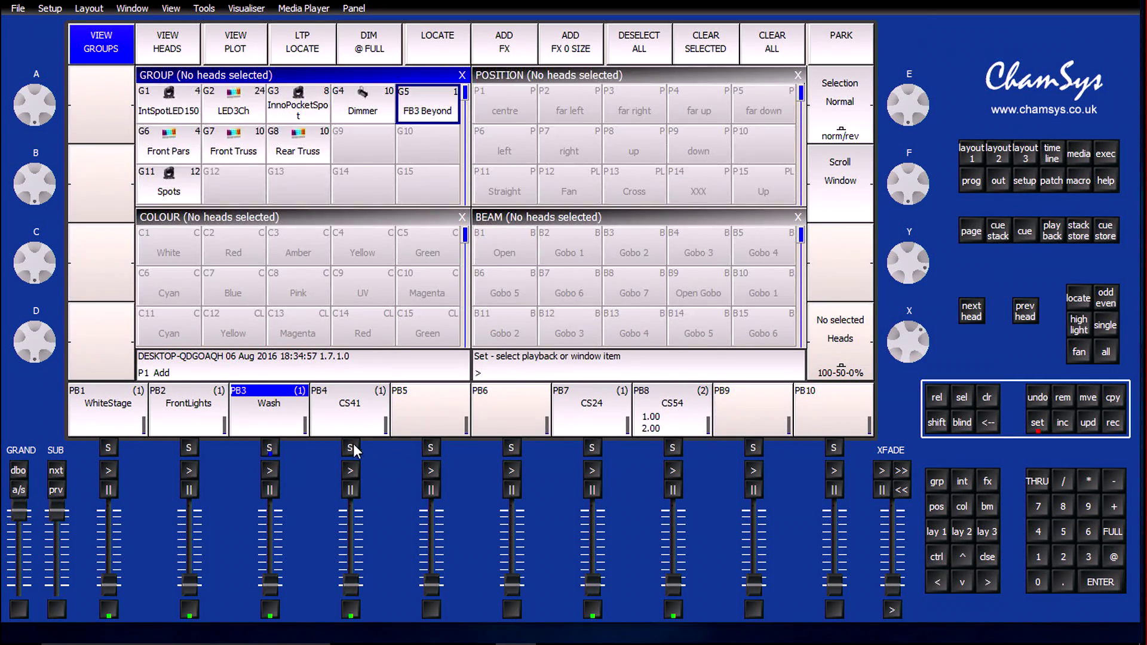
click(350, 448)
text(Movers)
key(Return)
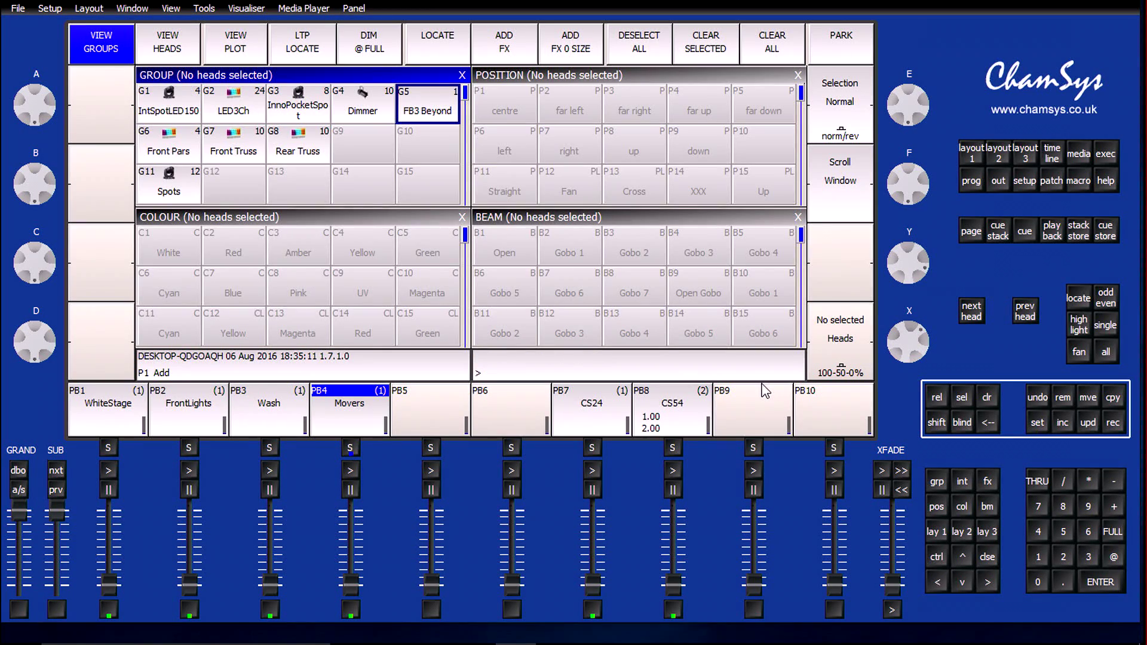
Name playback 7 "CandleFlicker"
key(ctrl+s)
click(591, 448)
text(CandleFlicker)
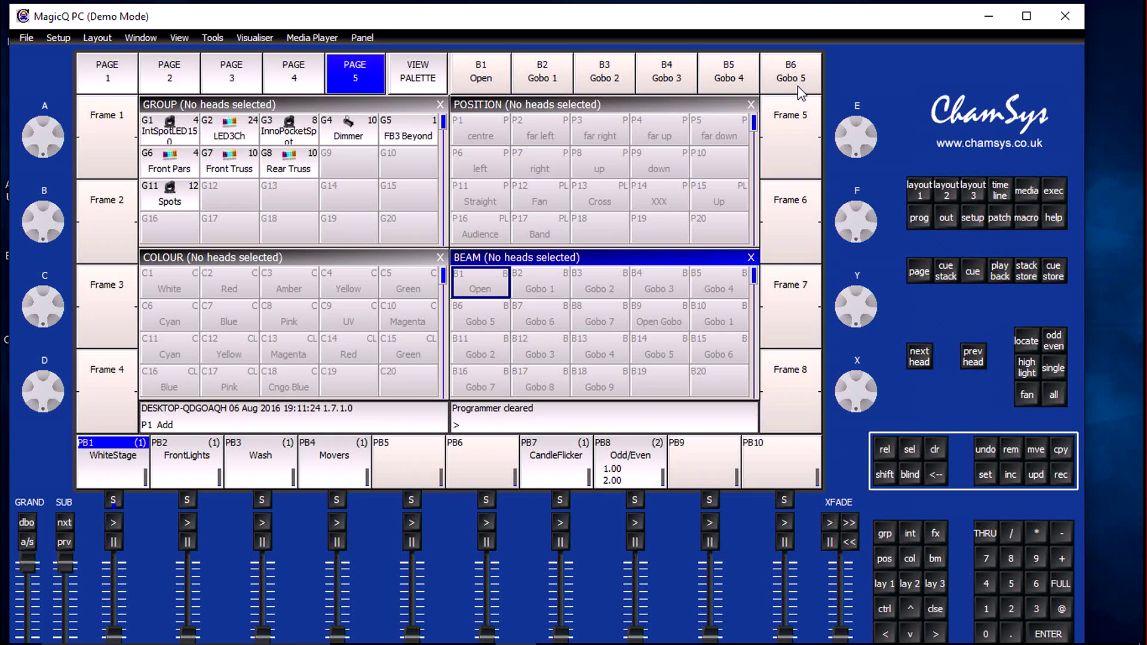
Select the FB3 Beyond group and set its head intensity to 99%
click(422, 133)
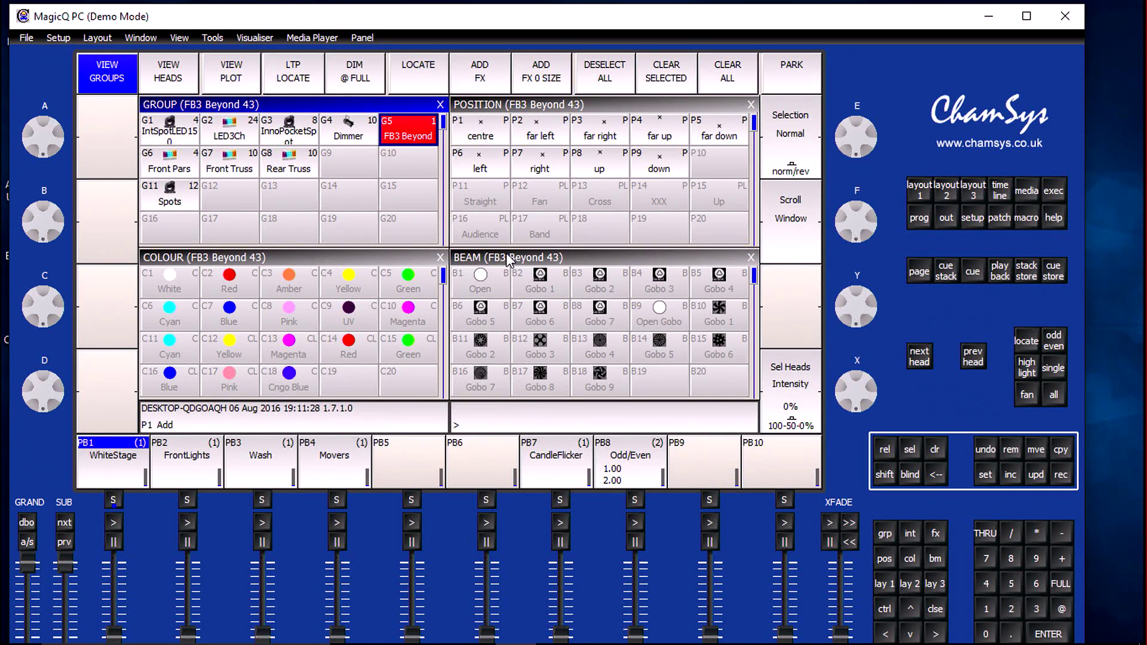
click(795, 388)
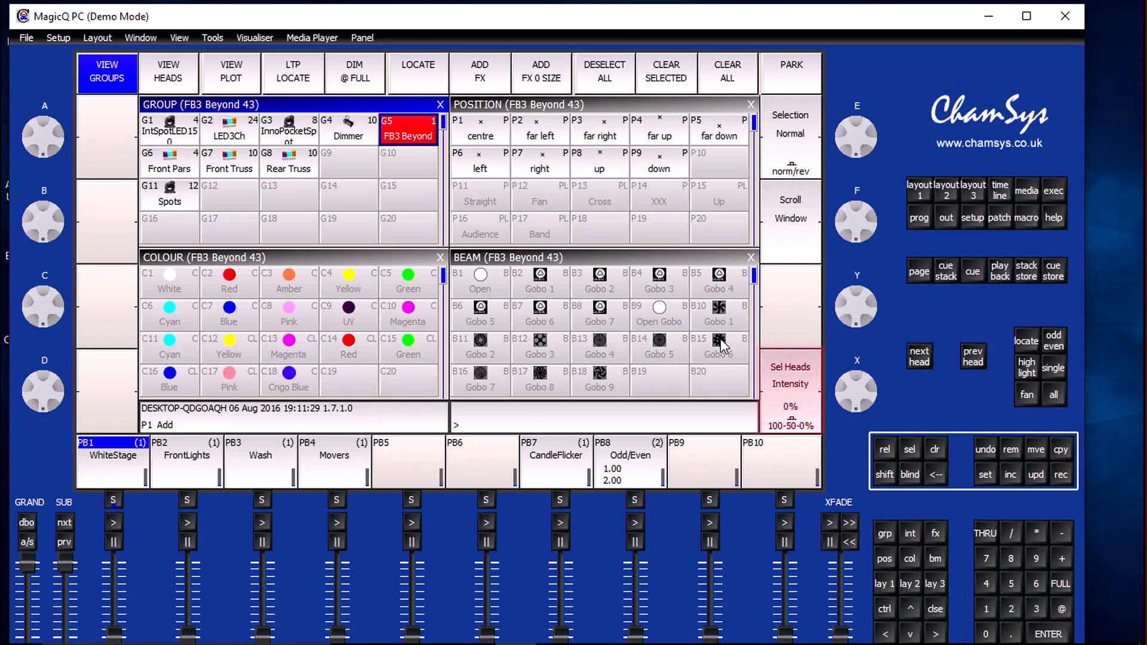
click(799, 371)
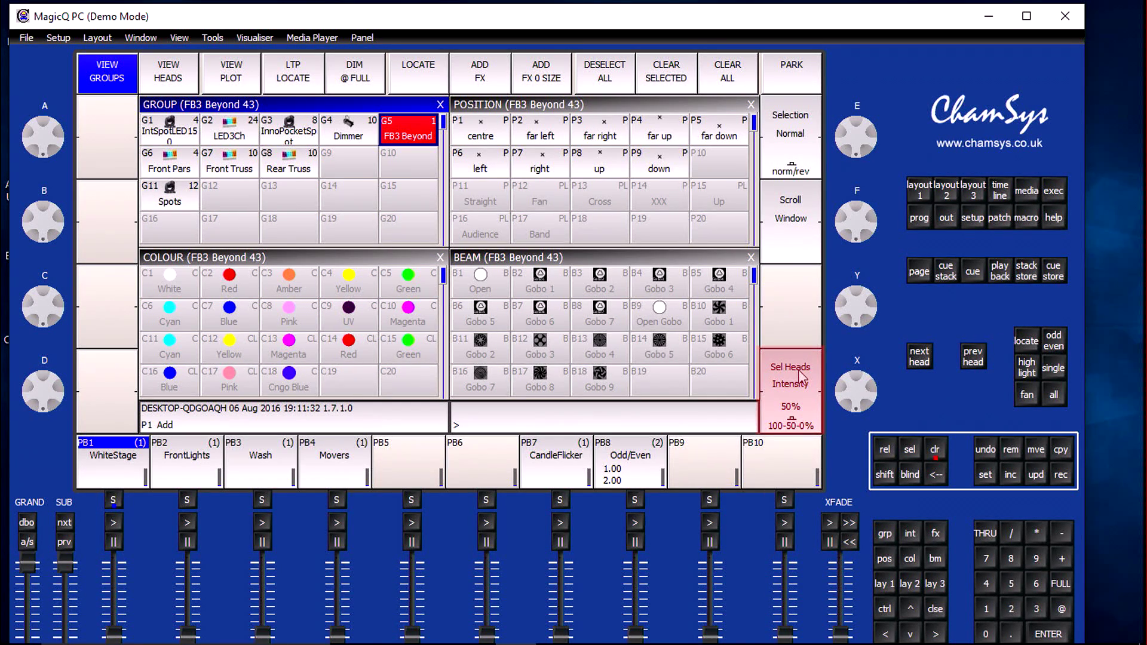
click(799, 372)
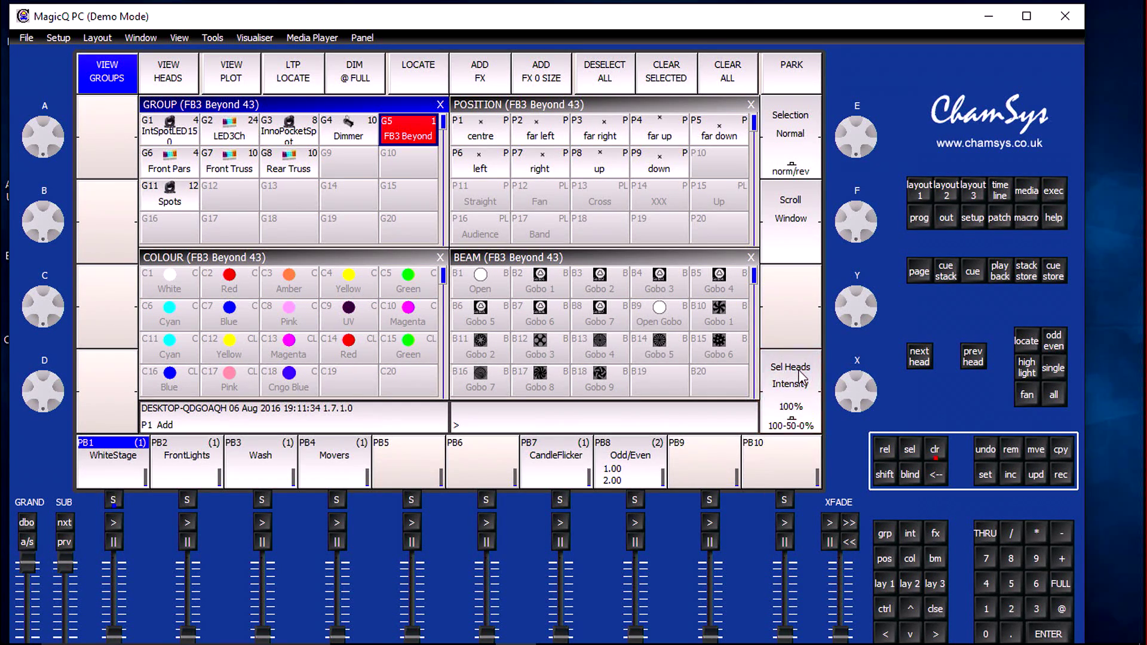
drag(856, 402, 877, 212)
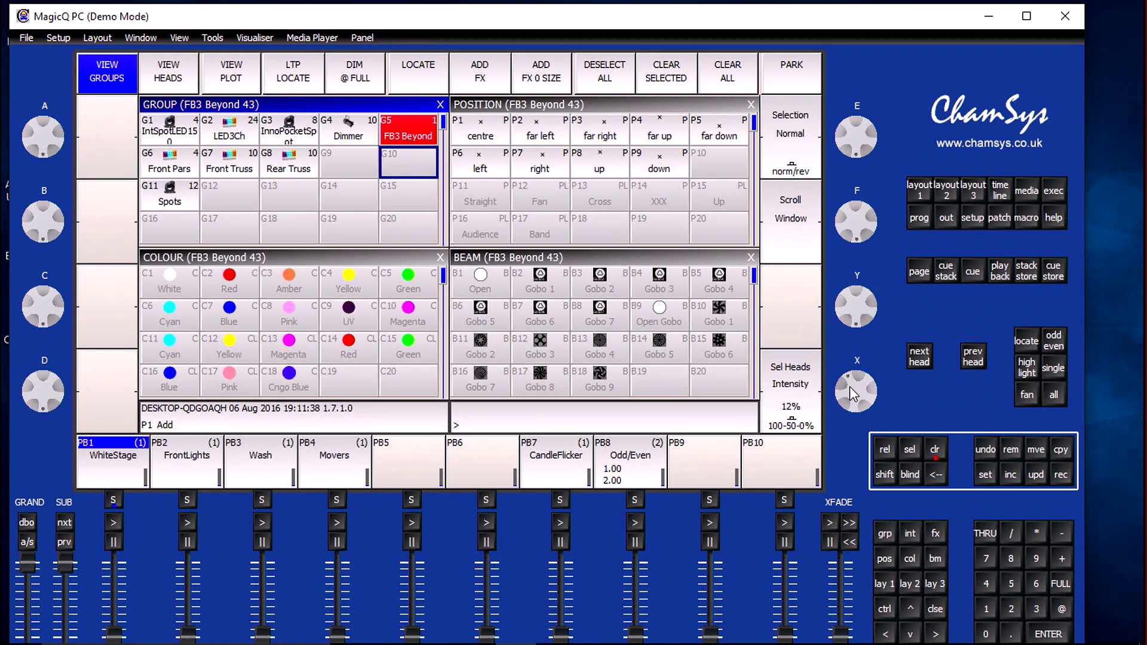
drag(850, 386, 841, 544)
drag(857, 391, 855, 485)
Record the FB3 Beyond intensity as a cue on playback 5 and clear the programmer
click(1061, 477)
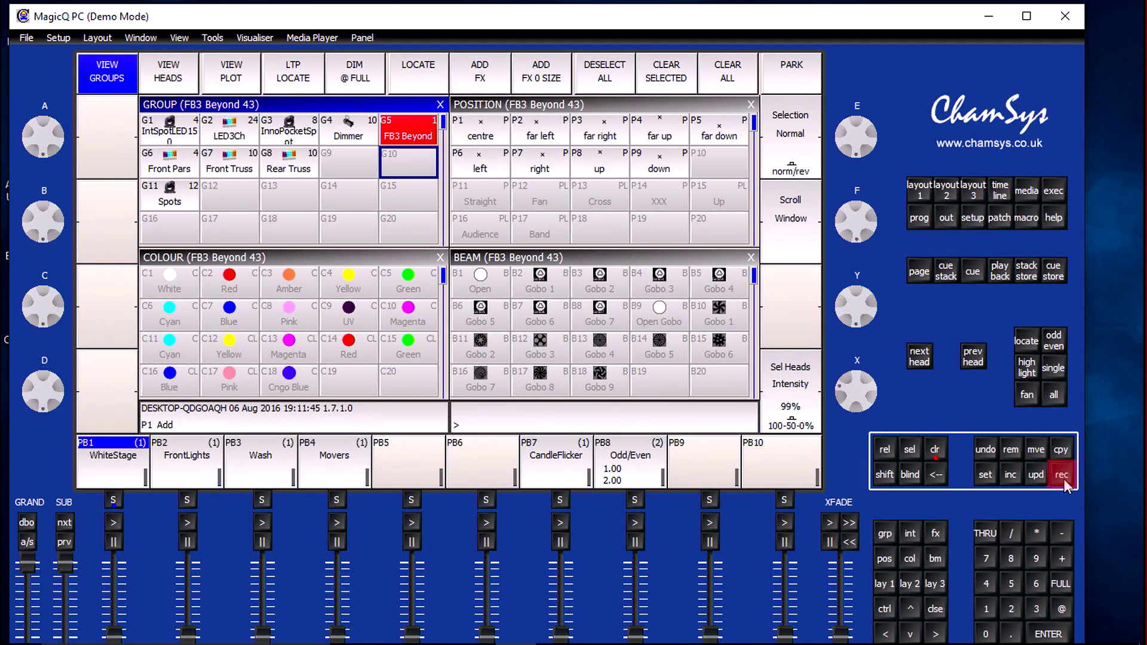
click(412, 502)
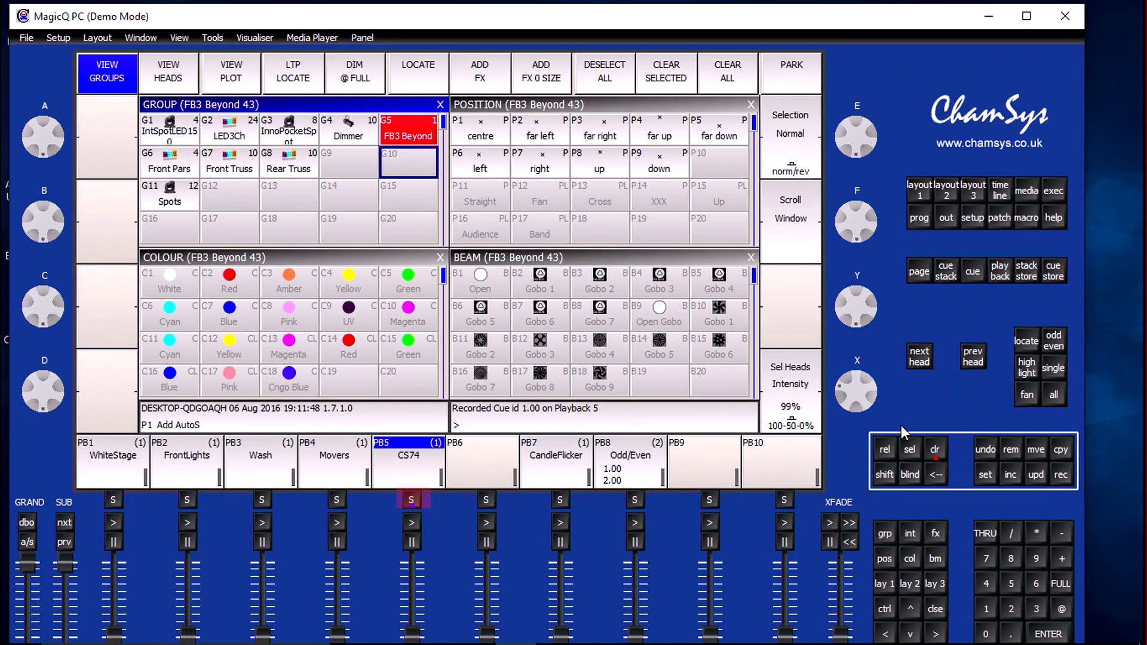
click(937, 453)
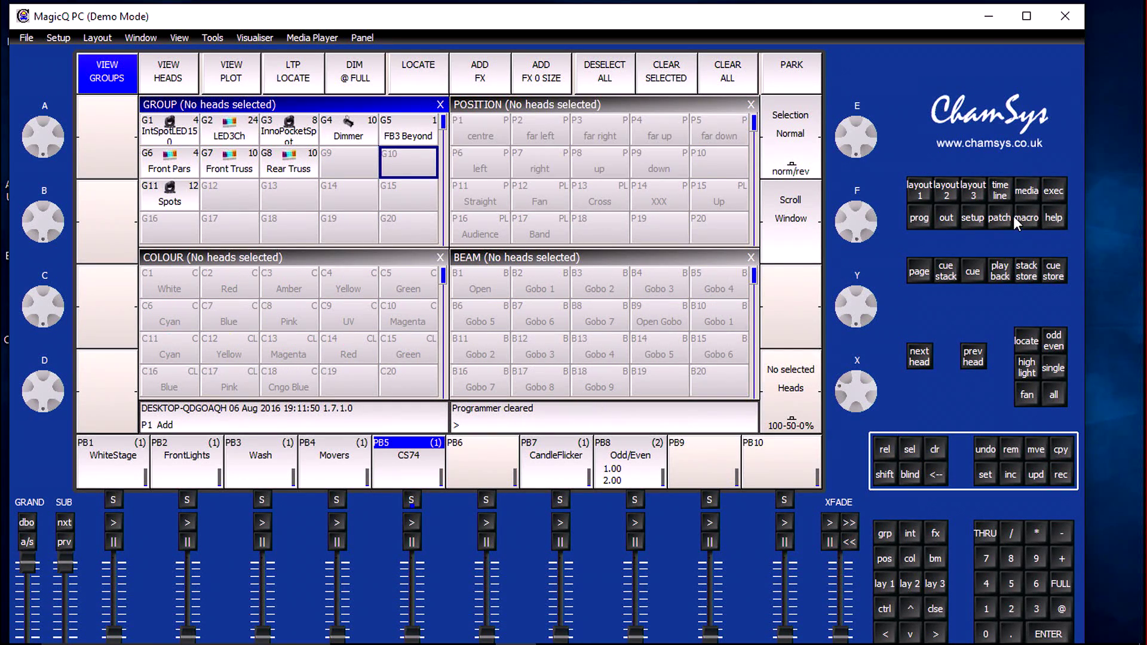
Name playback 5 "LaserInt"
click(984, 475)
click(416, 501)
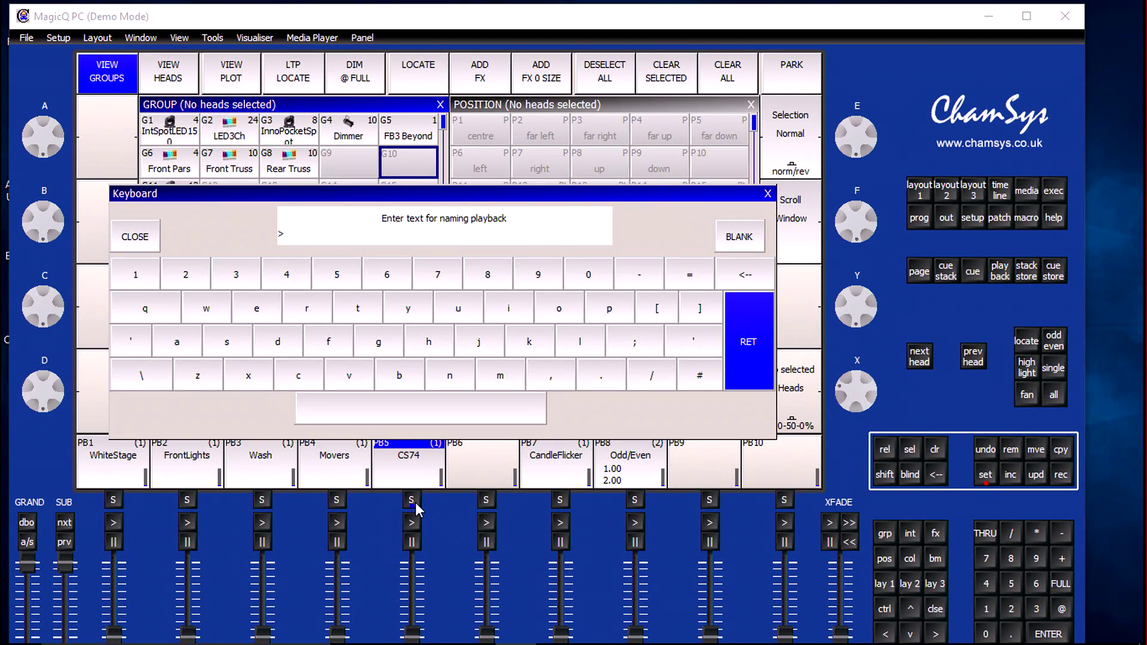
text(LaserInt)
key(Return)
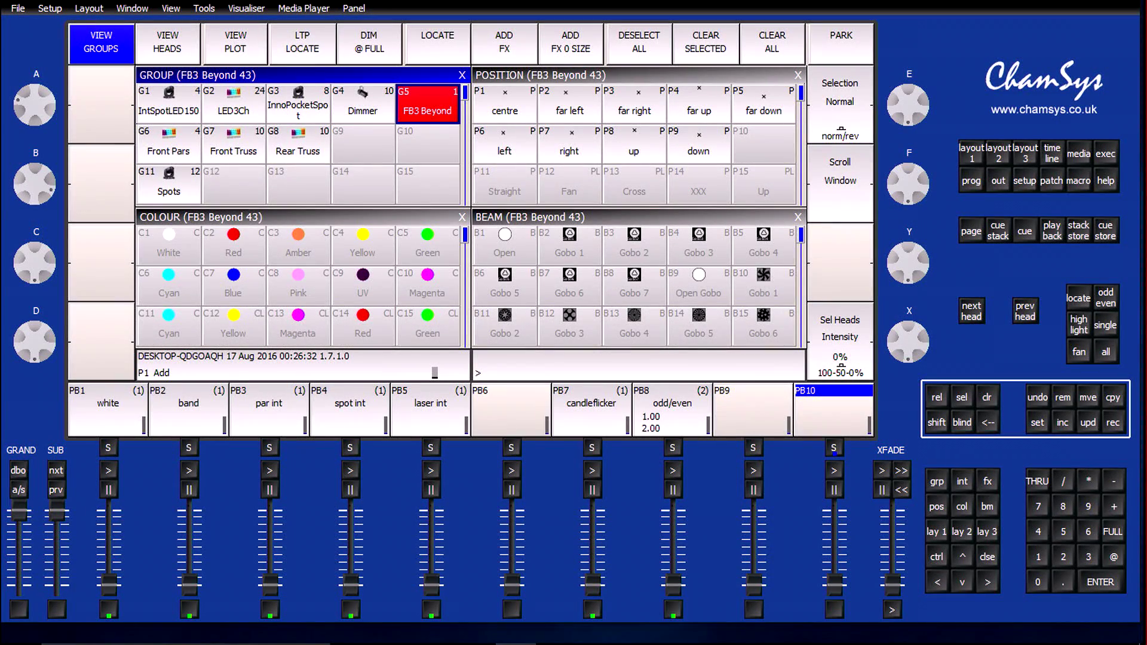
Record the FB3 Beyond tap channel at 255 onto playback 10 and clear the programmer
click(987, 507)
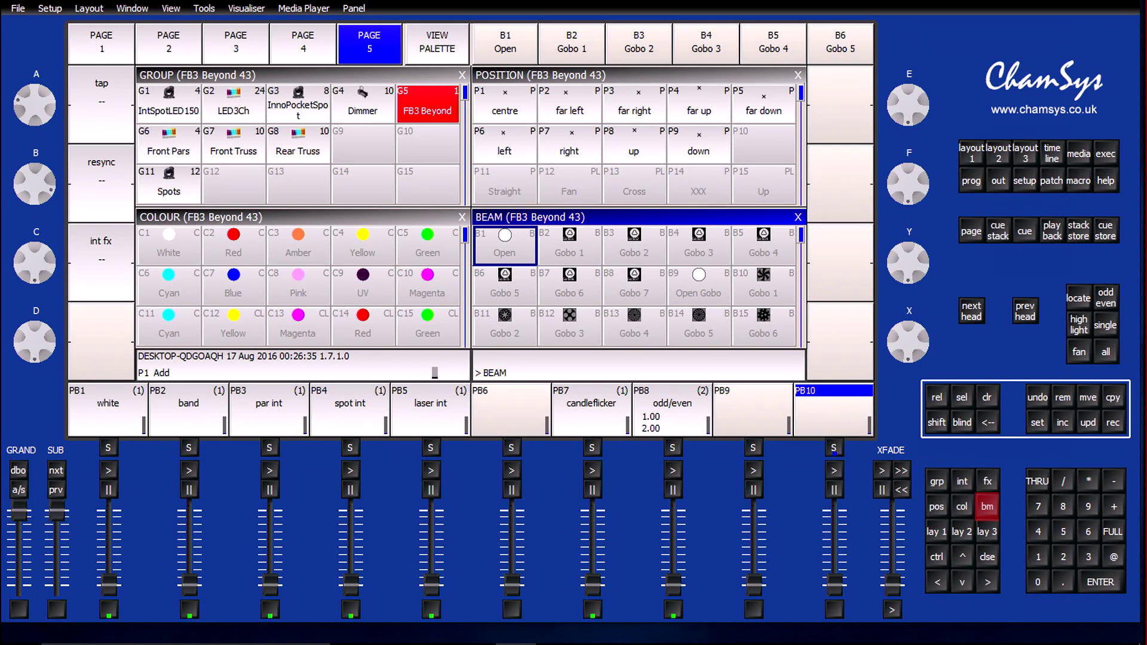
scroll(101, 105, up, 15)
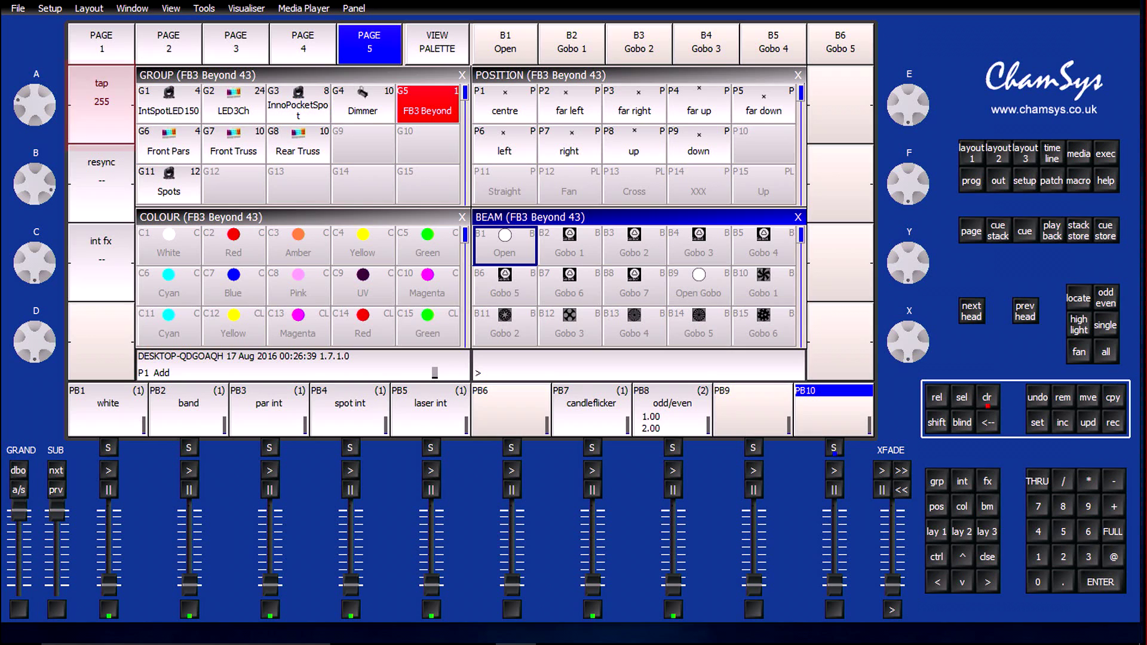
click(1110, 427)
click(834, 447)
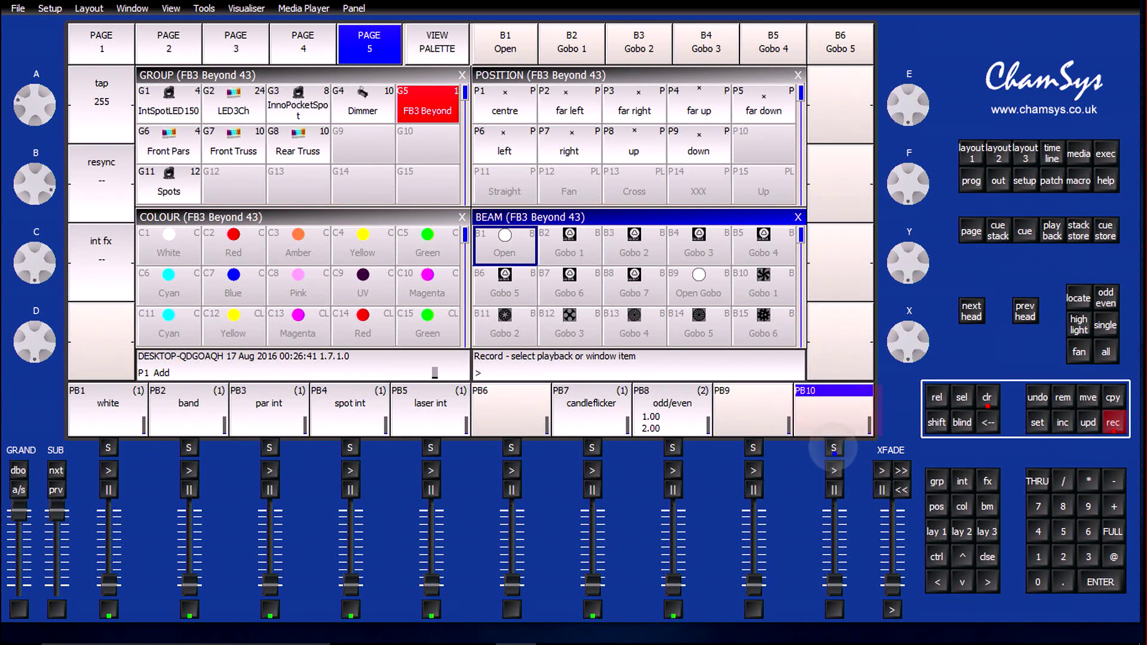
click(987, 397)
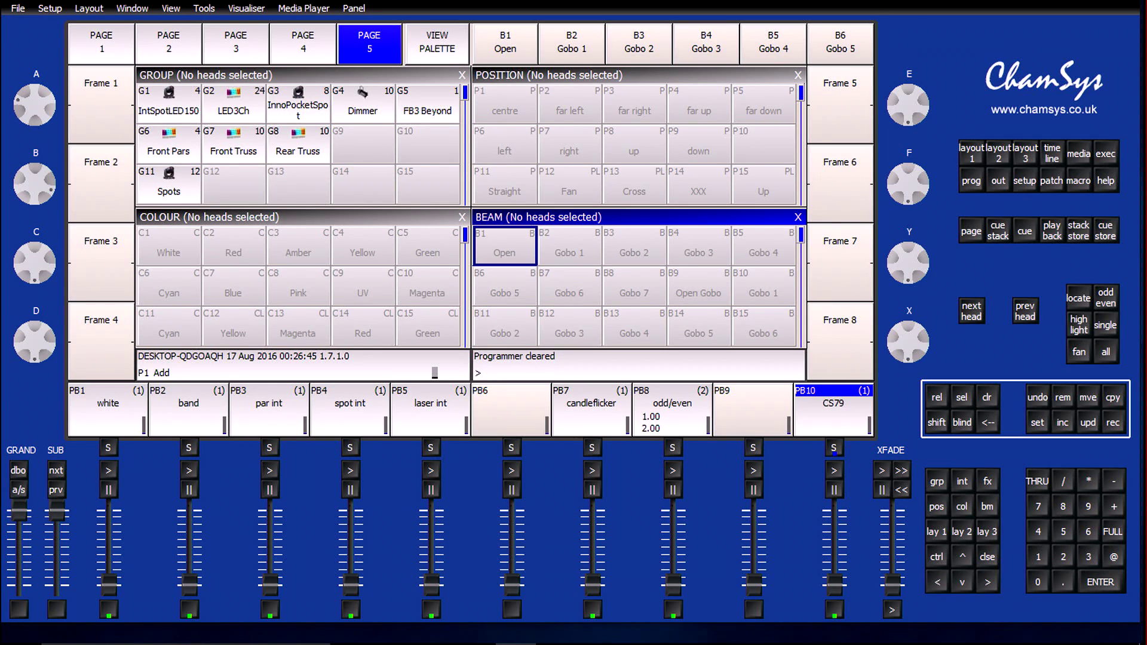
Record the FB3 Beyond resync channel at 255 onto playback 9 and clear the programmer
click(427, 104)
click(987, 507)
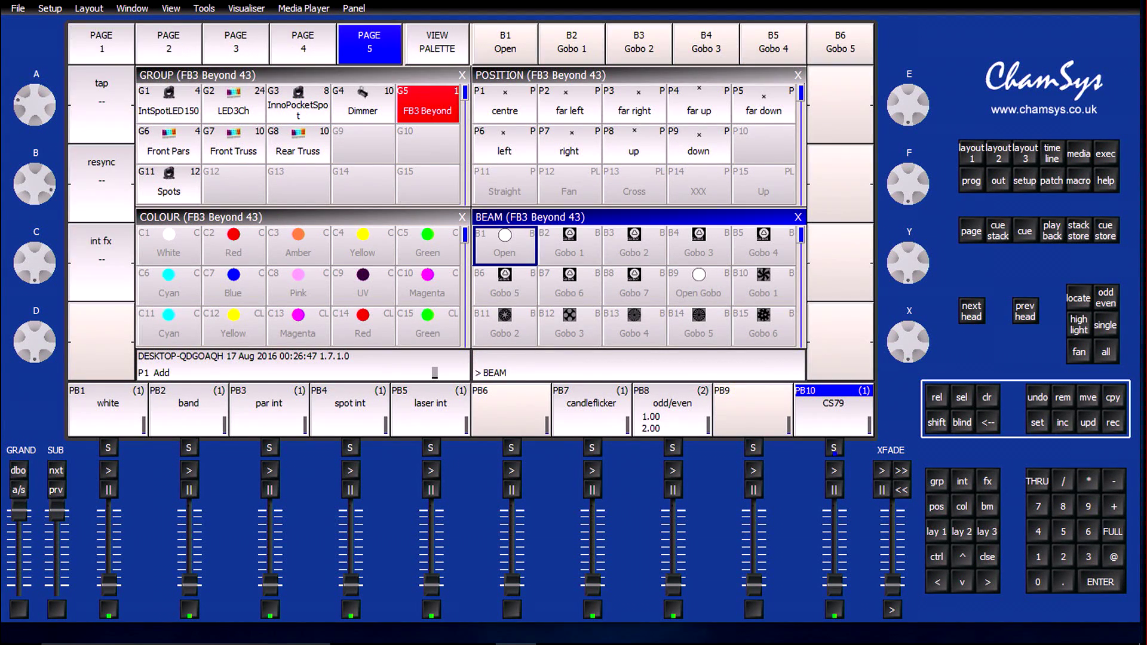
scroll(35, 184, up, 10)
click(1113, 423)
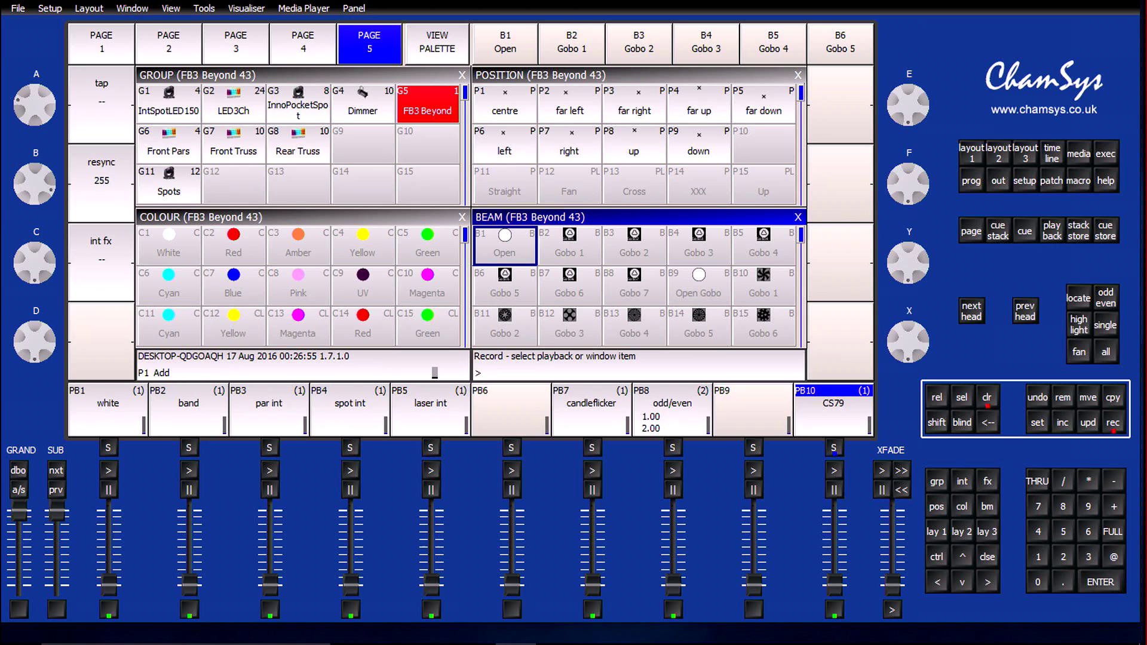
click(753, 447)
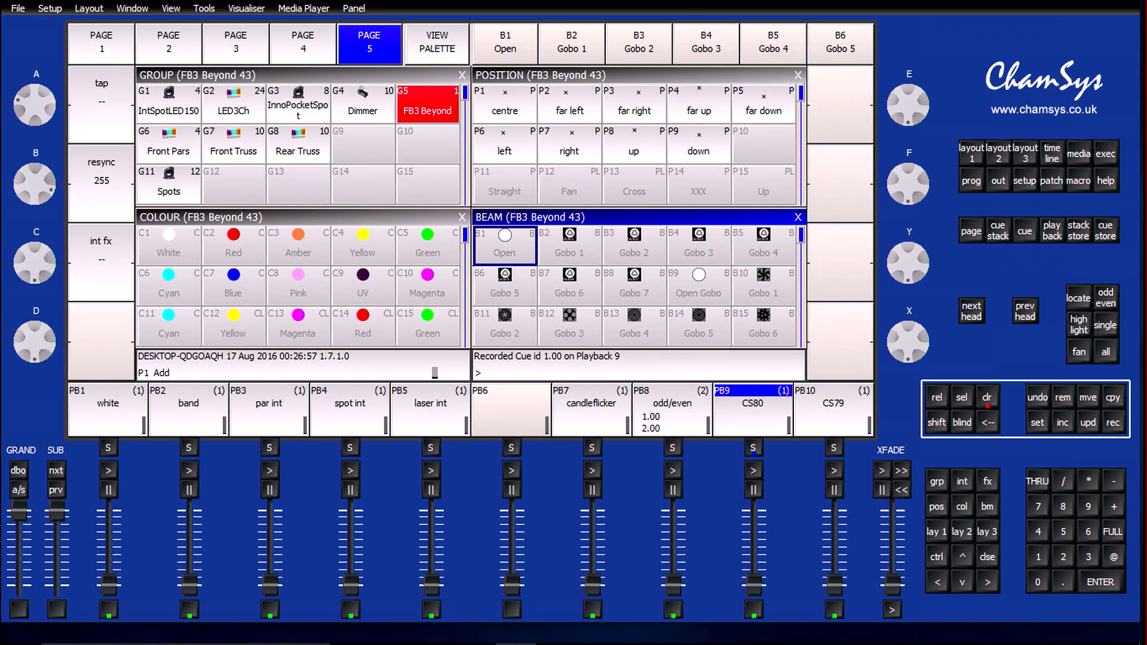
click(987, 398)
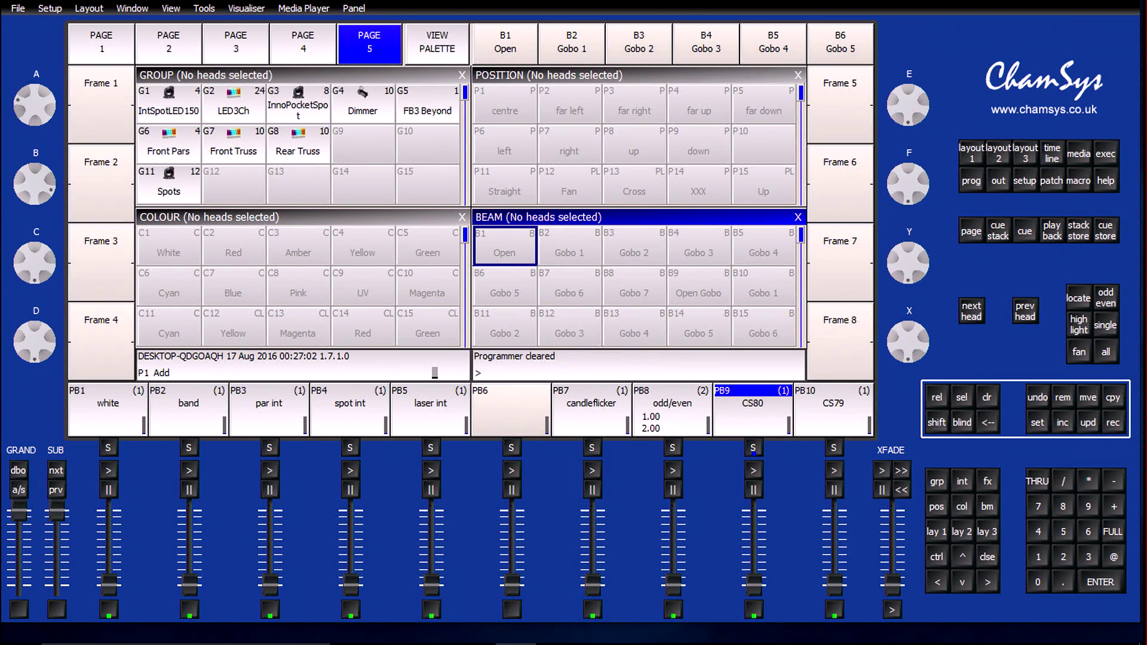
Name playback 10 "tap" and playback 9 "resync"
click(1037, 422)
click(834, 447)
text(tap)
key(Return)
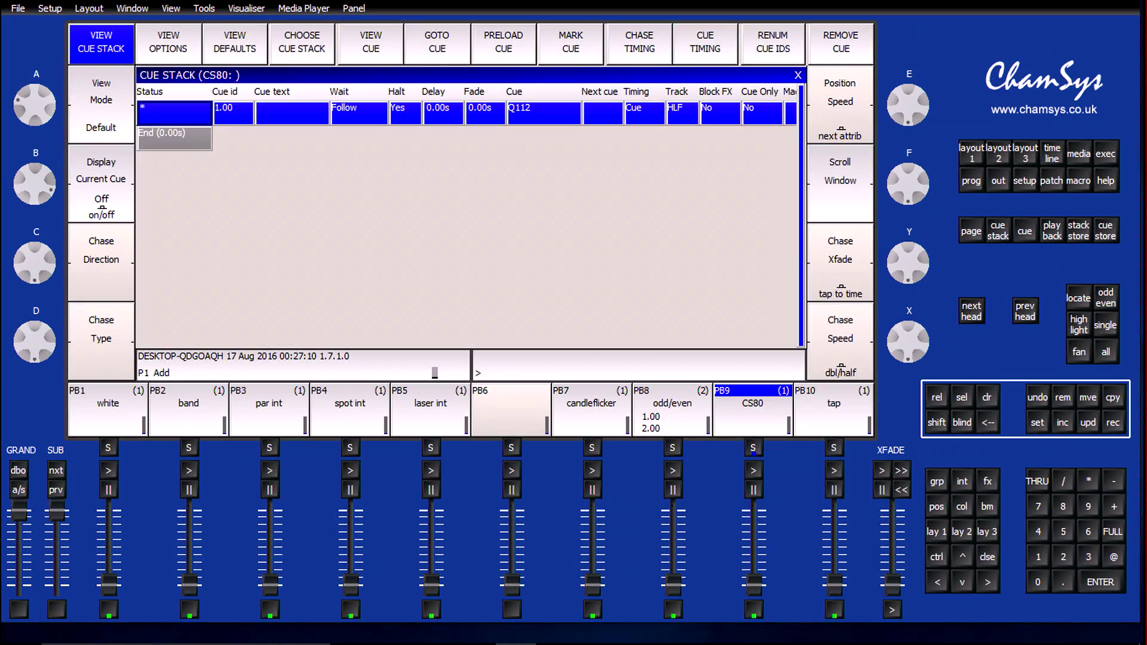
click(753, 448)
text(resync)
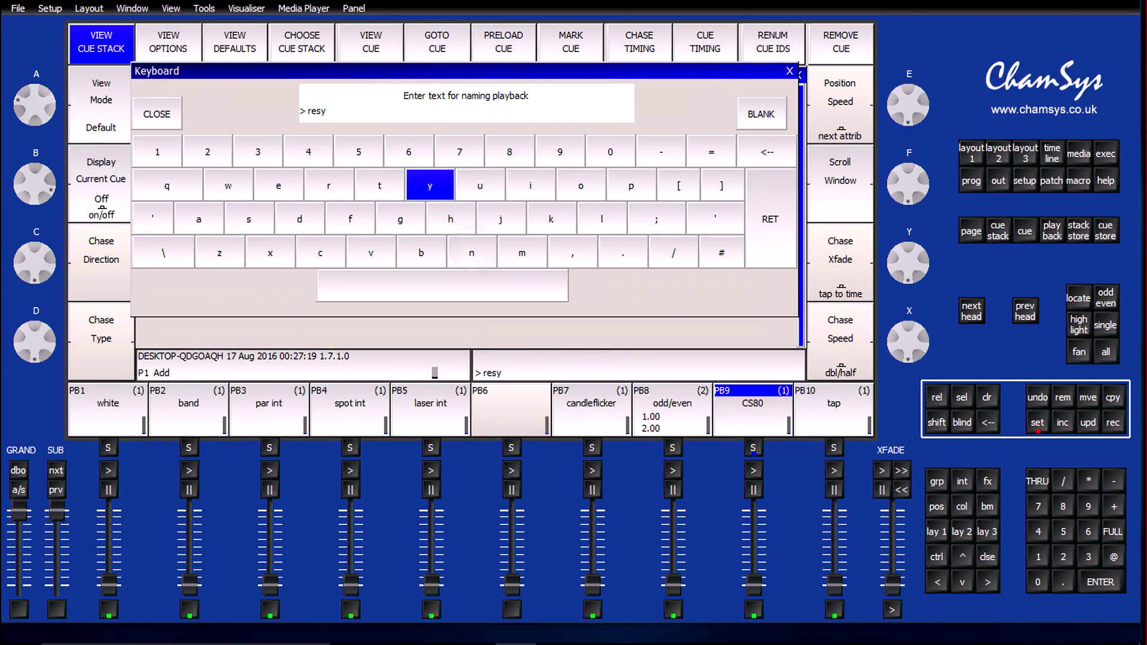
key(Return)
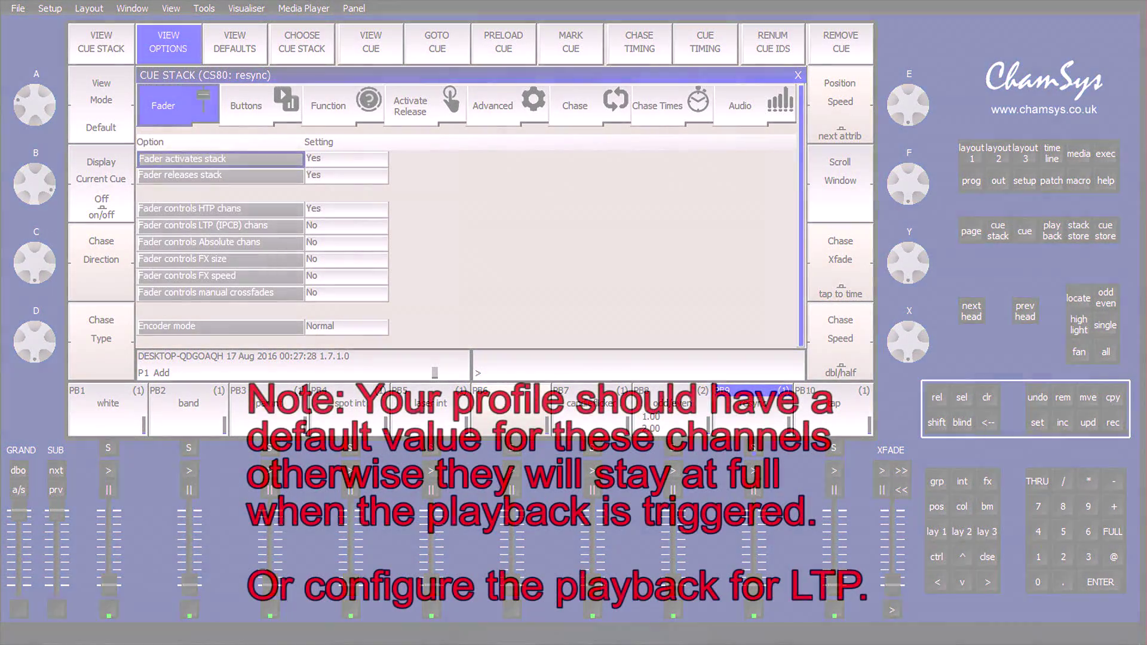
In the resync cue stack's fader options, set HTP channel control to No and LTP (IPCB) channel control to Yes
click(346, 226)
double_click(345, 209)
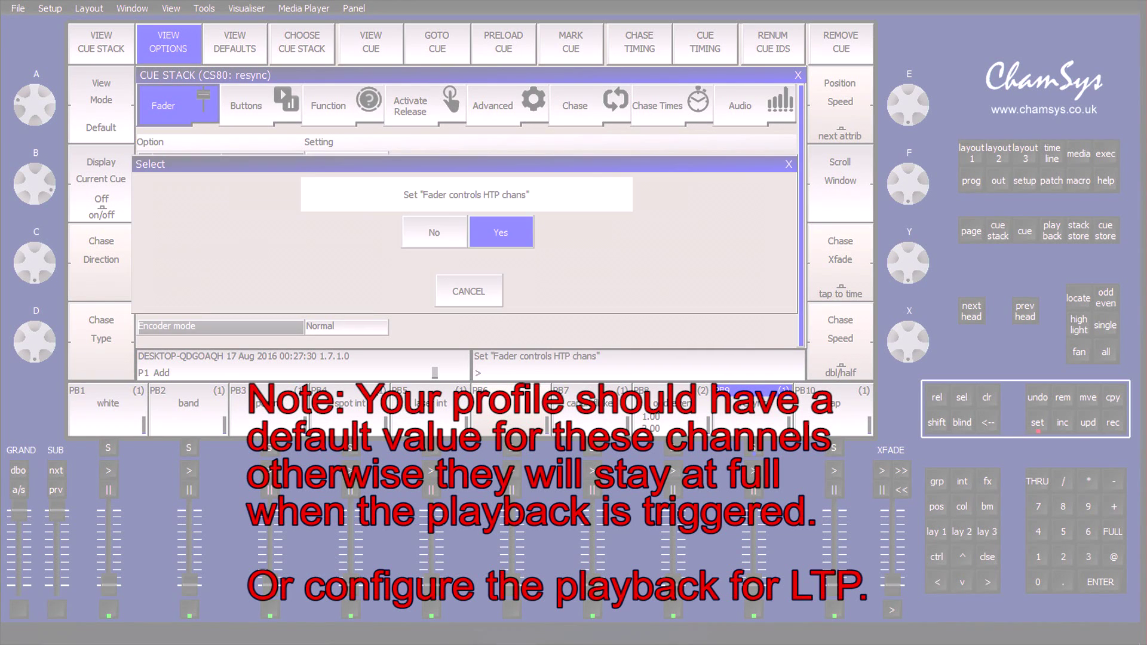
click(436, 232)
double_click(346, 226)
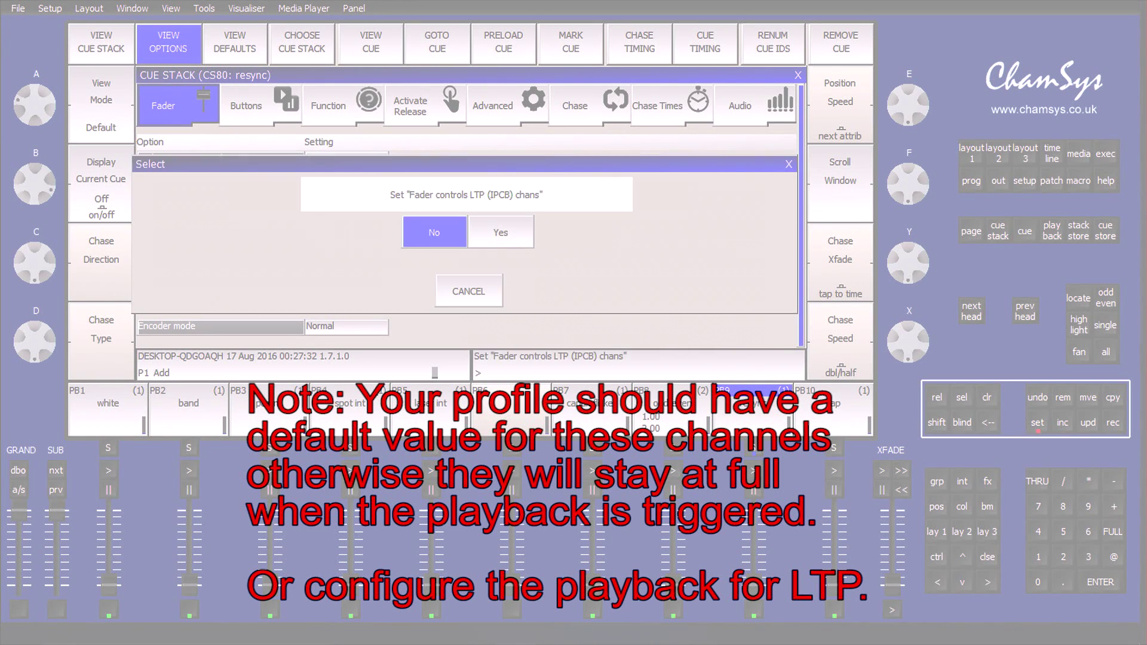
click(500, 232)
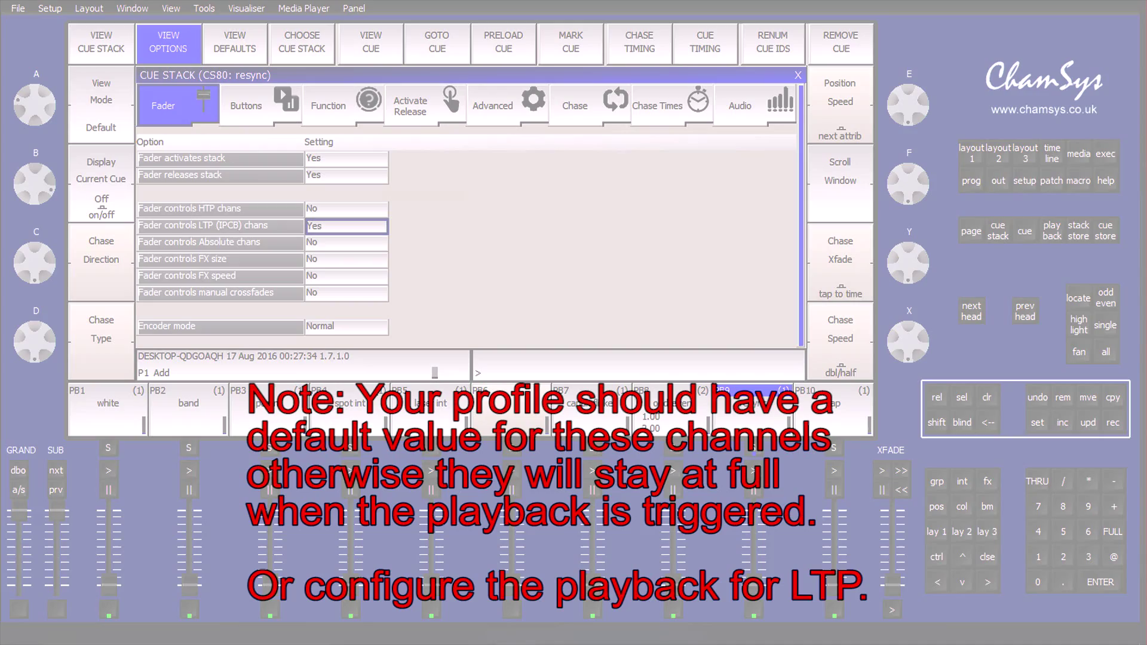
Set "All chans controlled LTP" to Yes in the resync cue stack's advanced options
click(507, 105)
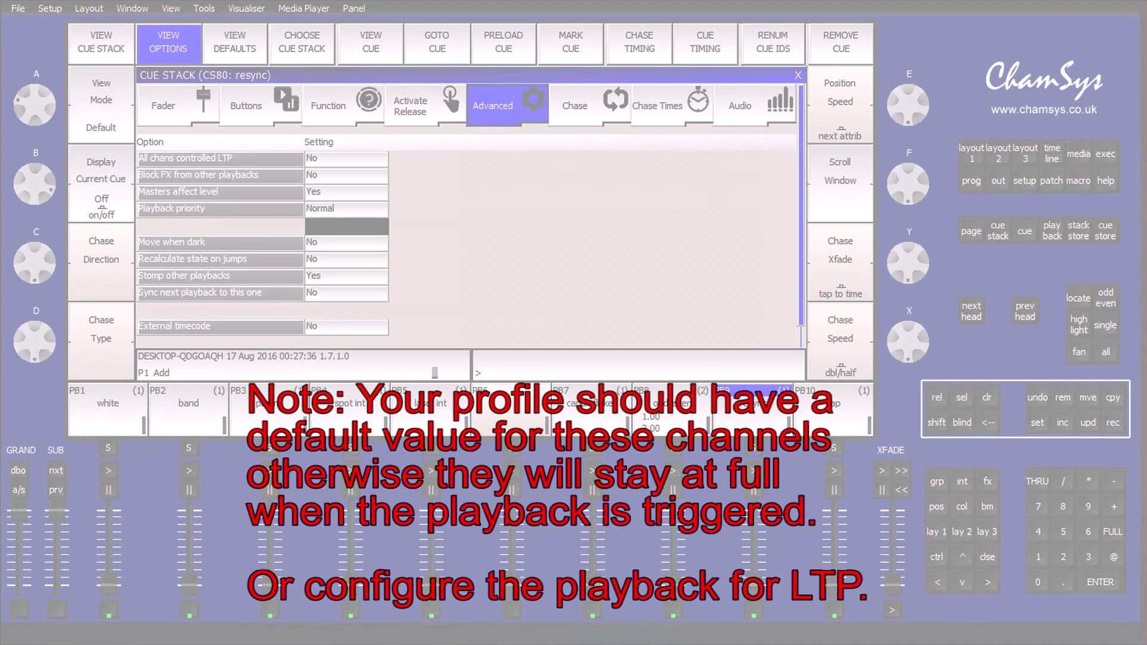
click(346, 157)
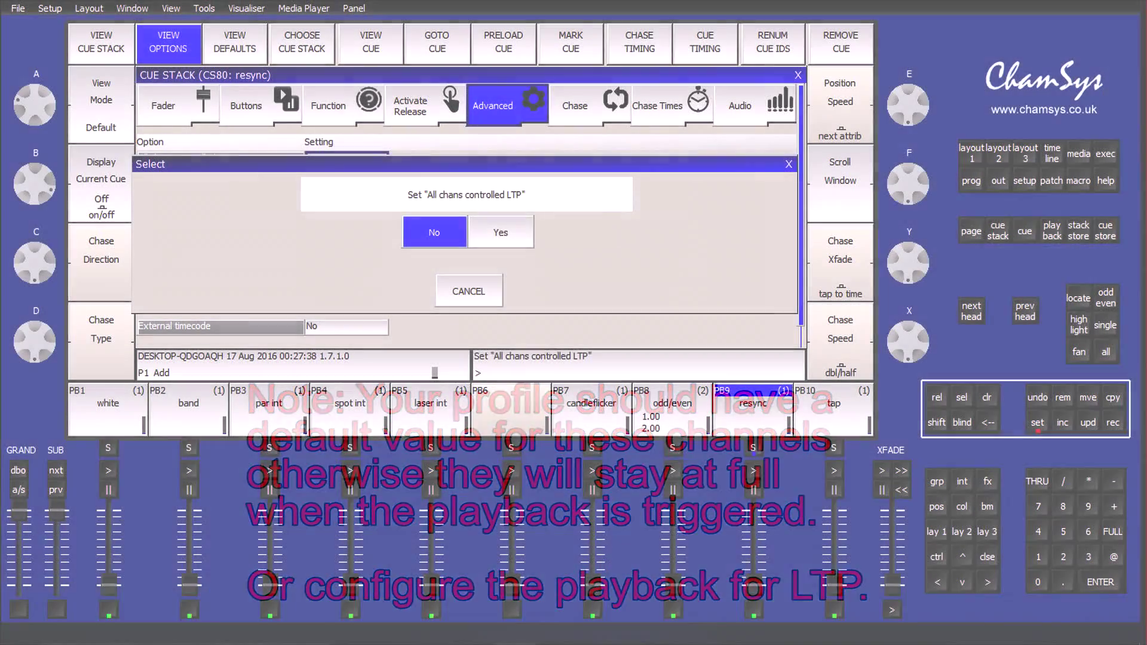
click(501, 232)
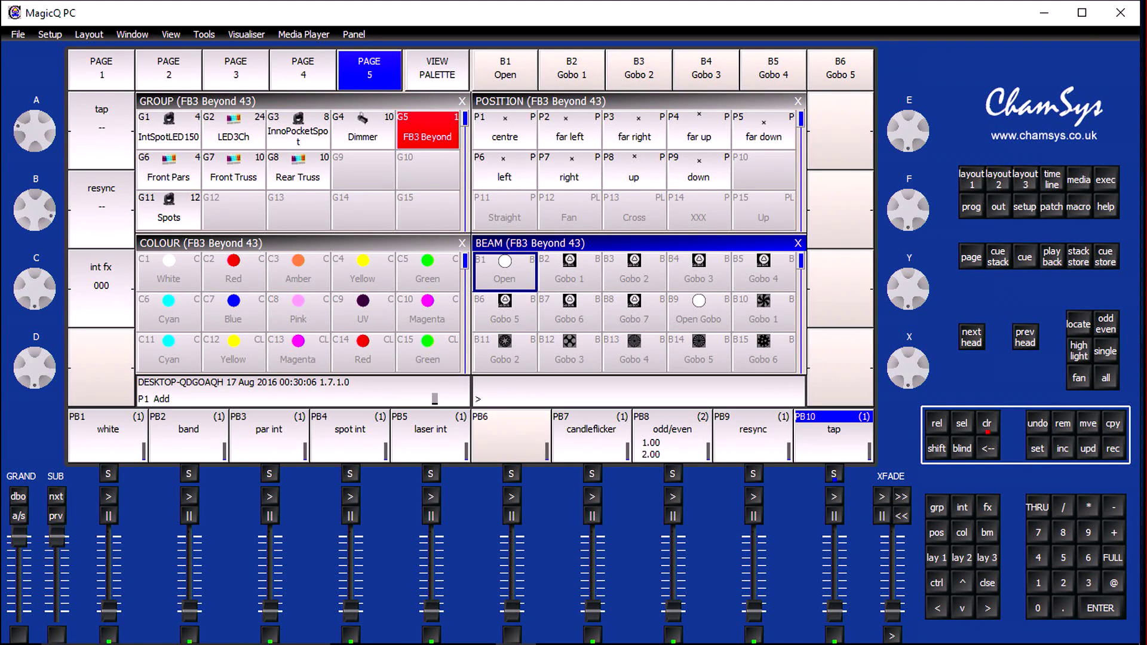
Record the FB3 Beyond int fx channel at 000 onto playback 6 and clear the programmer
click(1112, 449)
click(511, 474)
click(986, 424)
Name playback 6 "laser fx"
click(1038, 449)
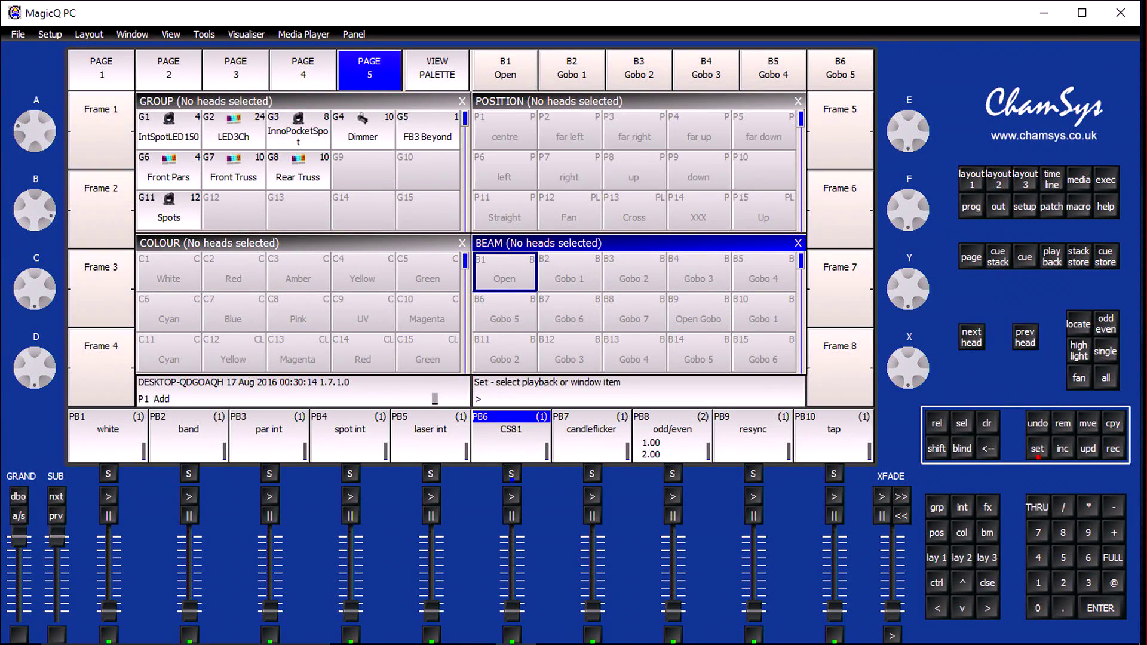
click(511, 473)
text(laser fx)
key(Return)
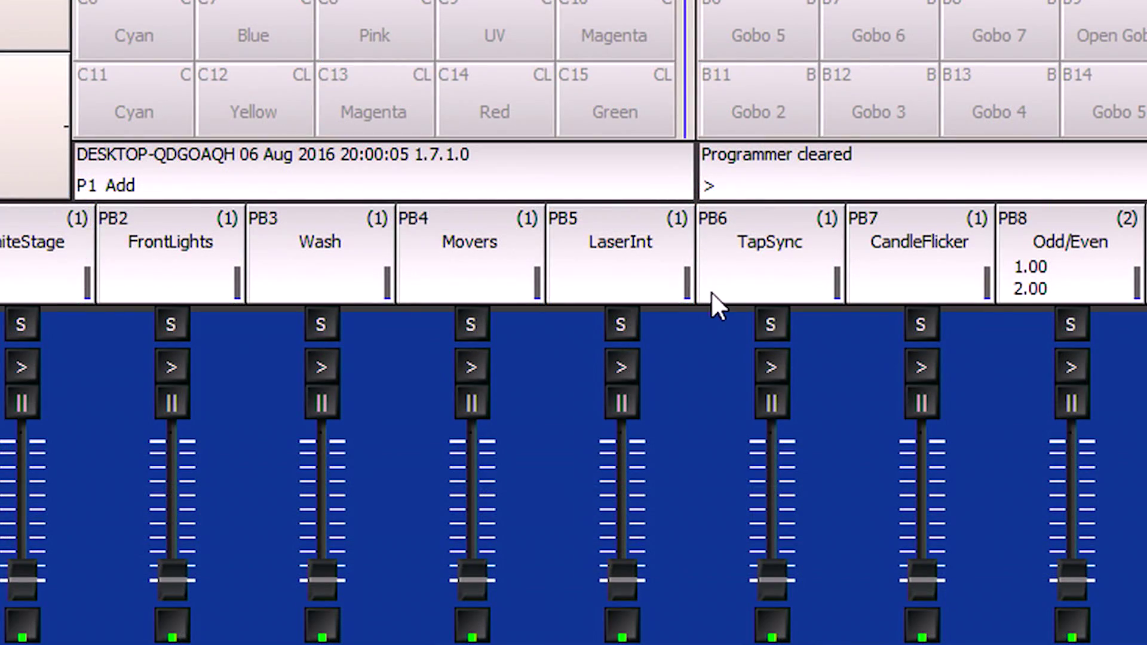
Raise the LaserInt playback fader to full and select the FB3 Beyond group
drag(622, 576, 635, 412)
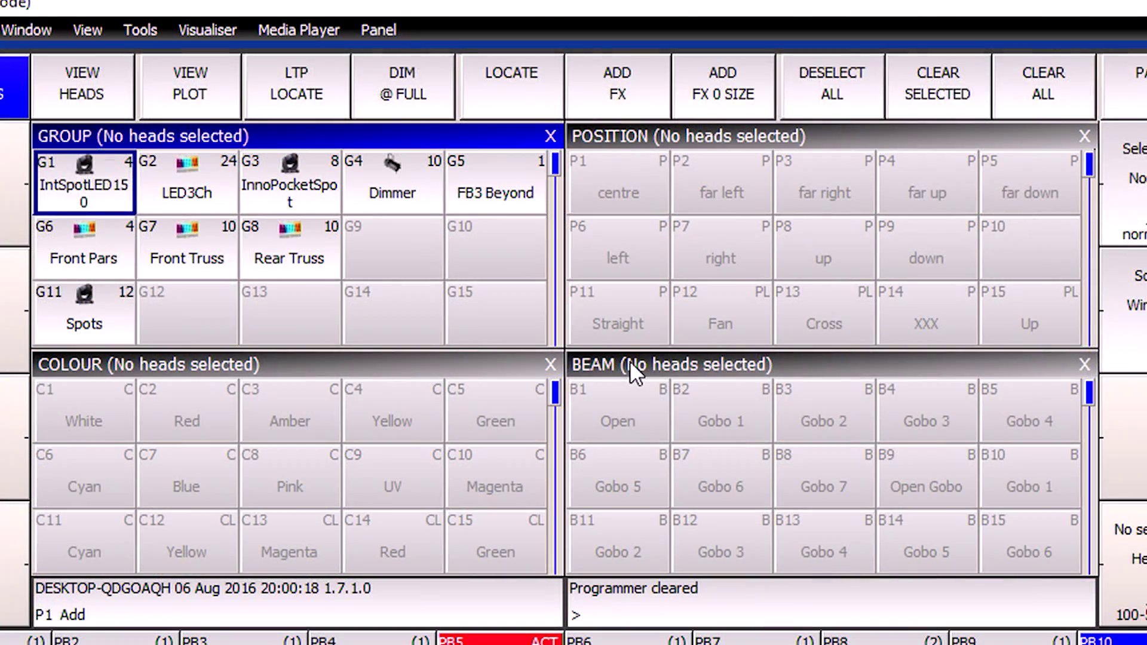
click(630, 360)
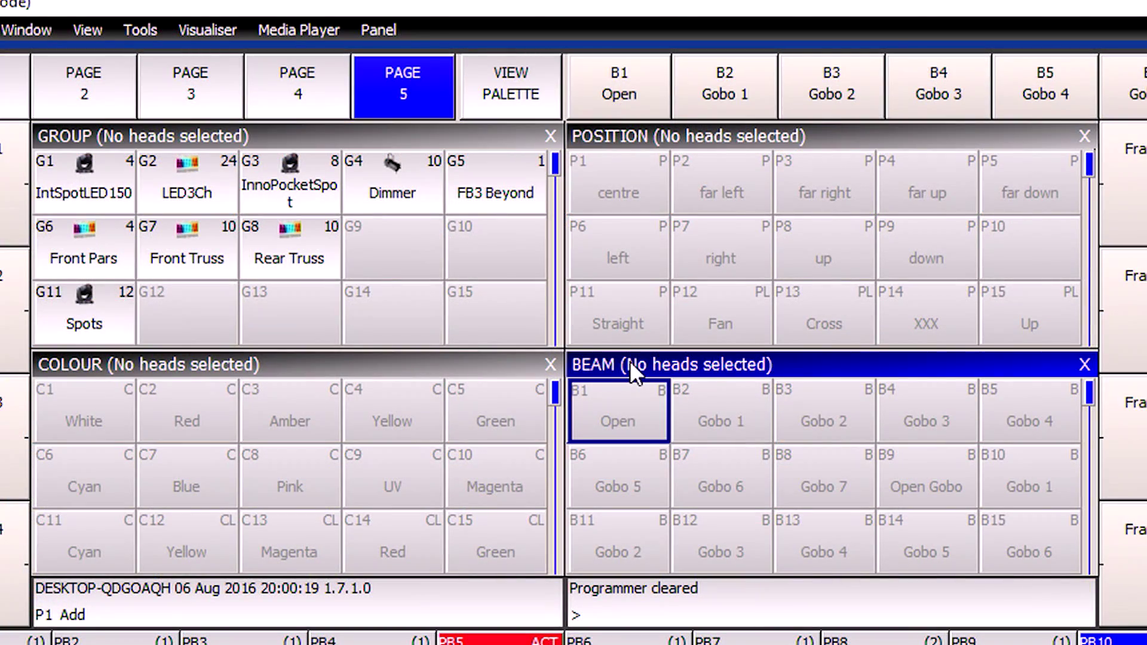
click(478, 191)
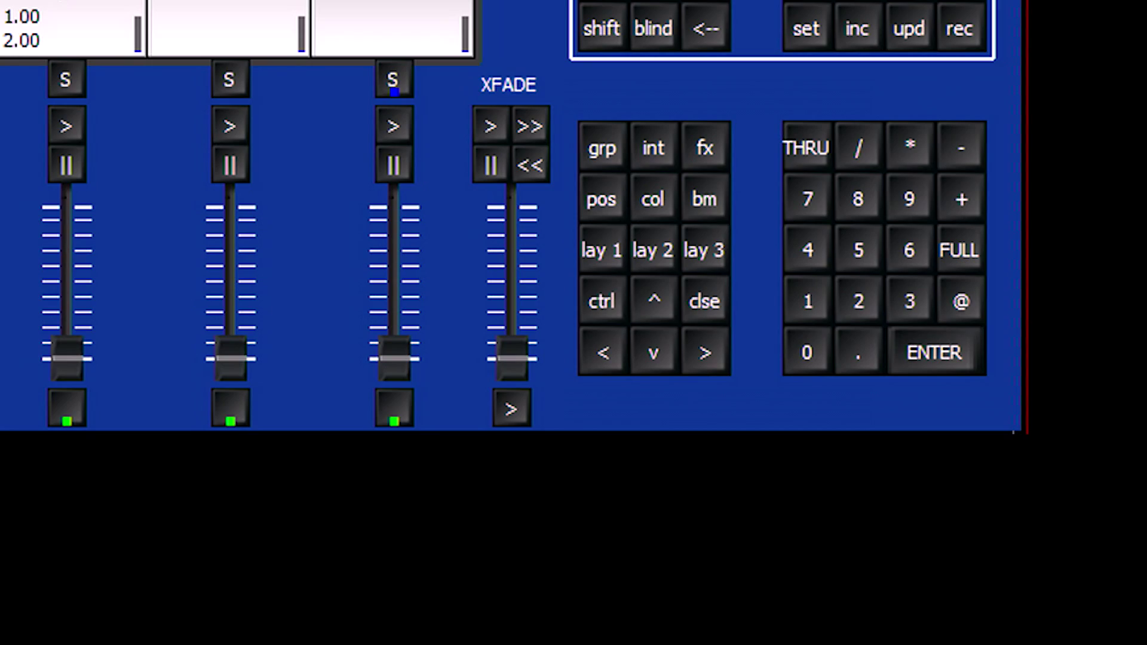
Set the FB3 Beyond's beam attributes to Page 3 and Cues 1-48
click(704, 198)
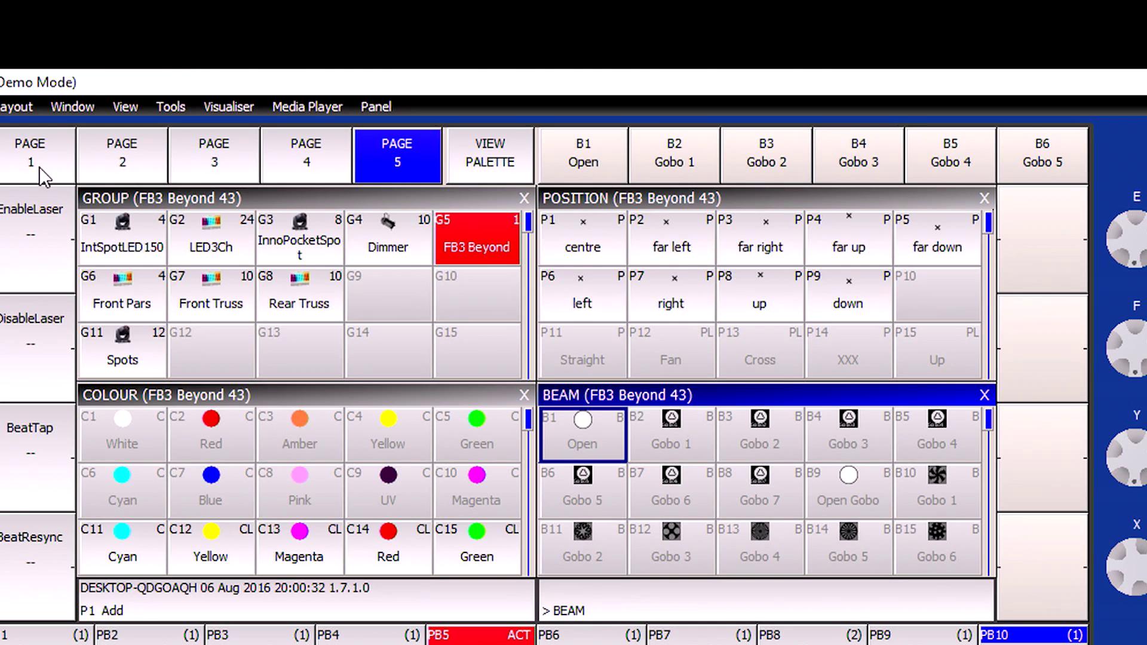
click(38, 165)
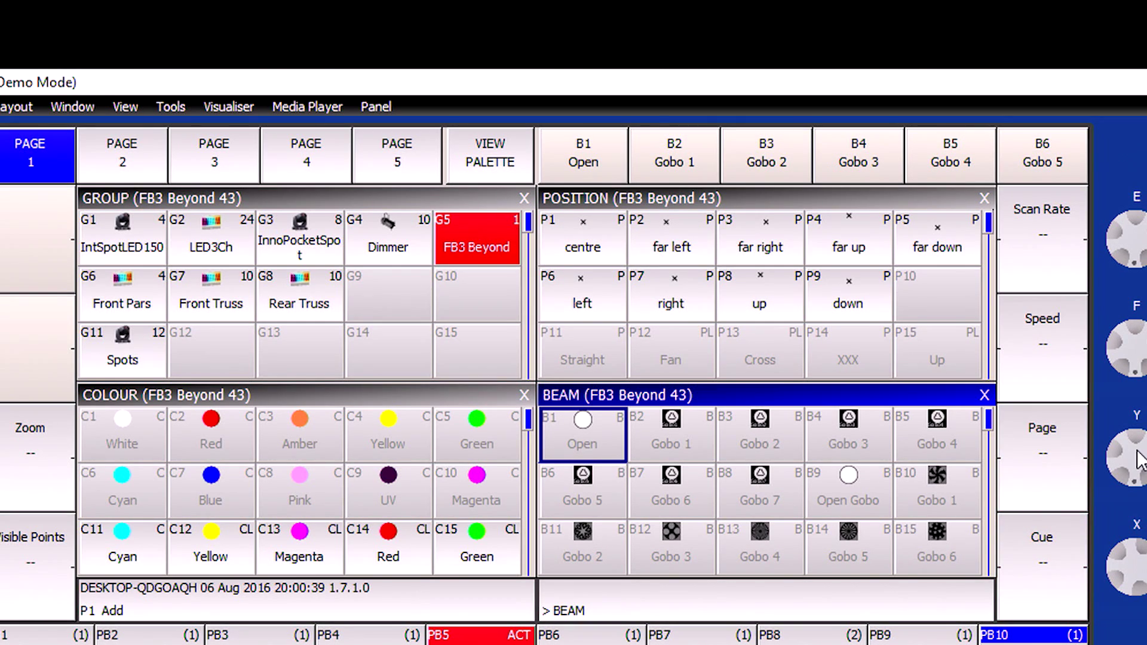
drag(1135, 482, 1135, 421)
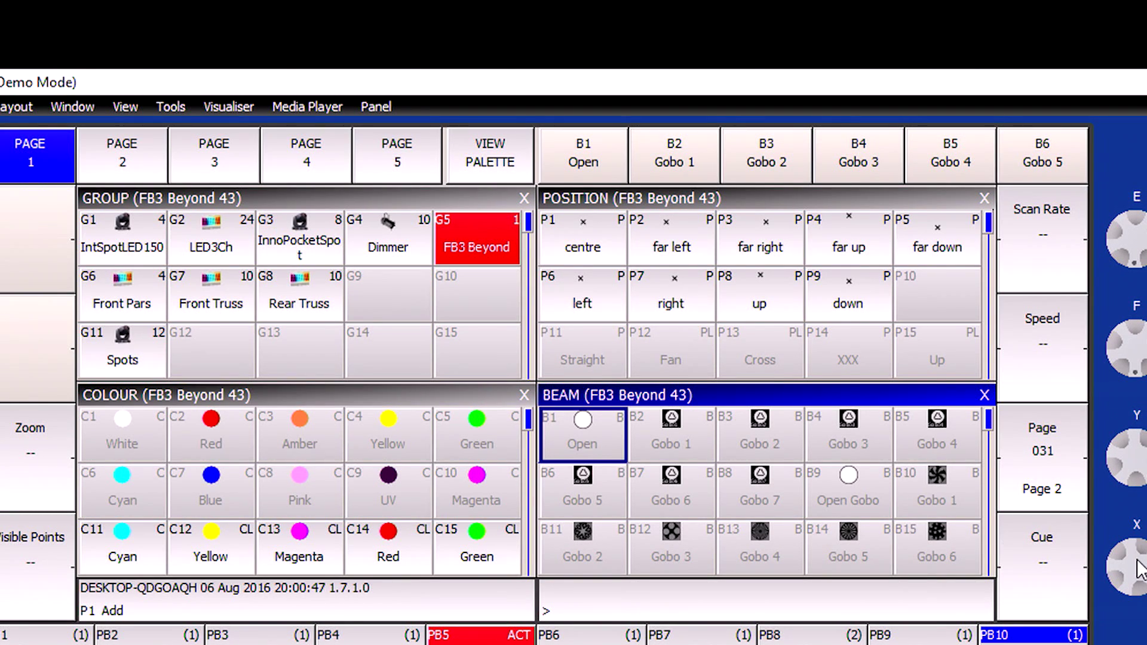
drag(1140, 570, 1141, 602)
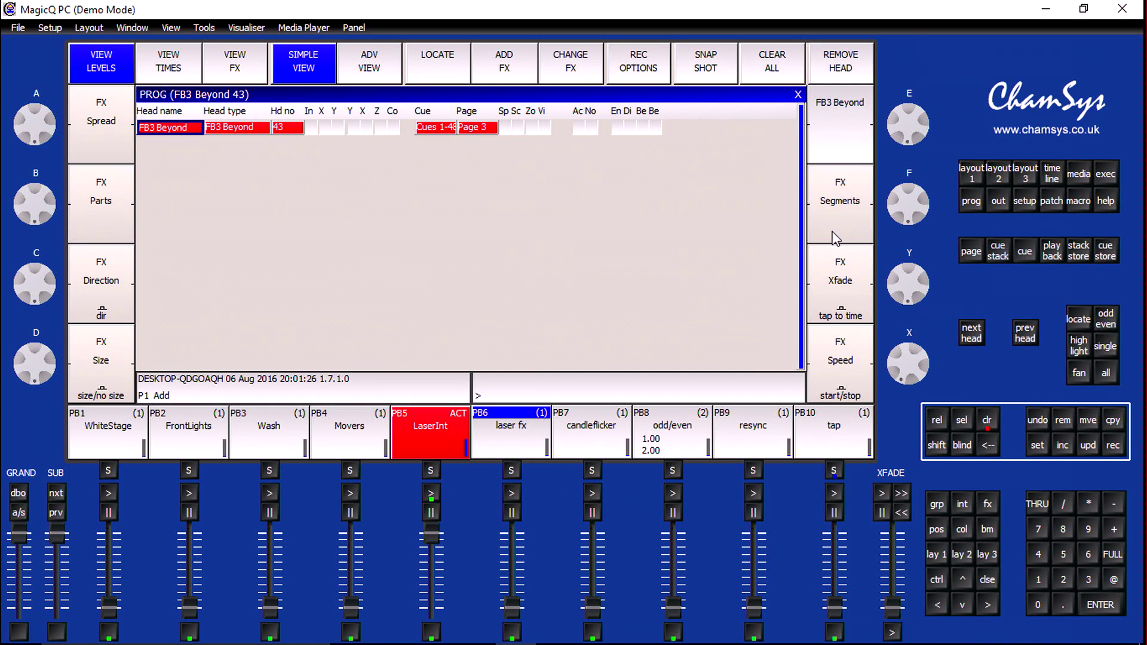
Record the programmed laser page and cue onto wing playback W1-18 and clear the programmer
click(972, 174)
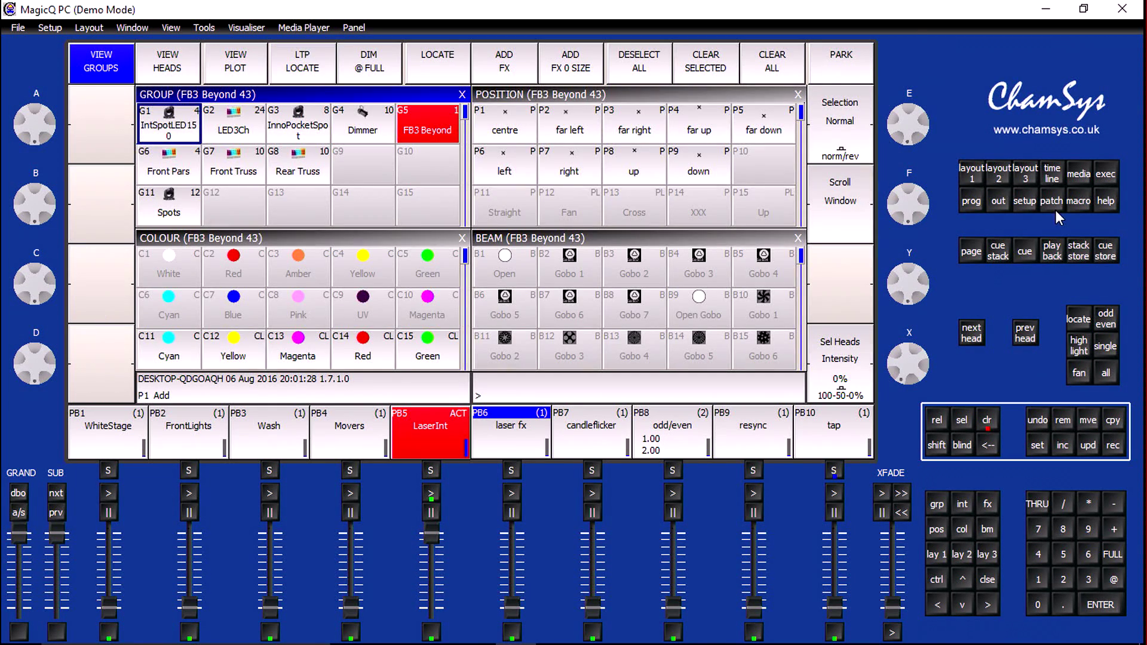
click(1052, 250)
click(1113, 445)
click(398, 170)
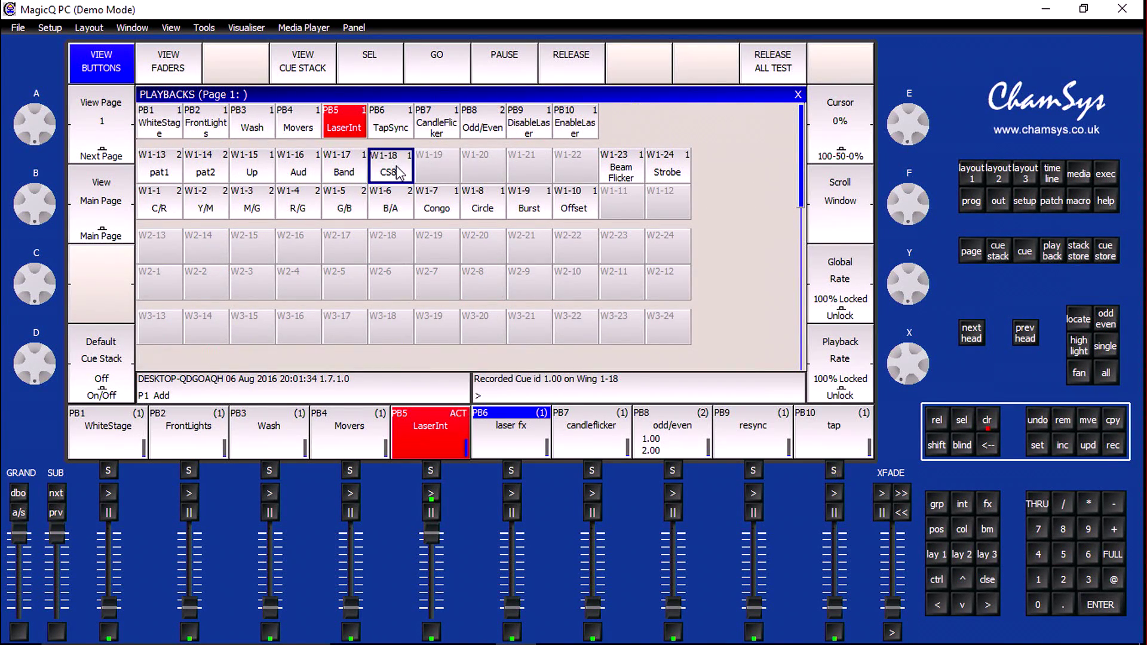
click(986, 421)
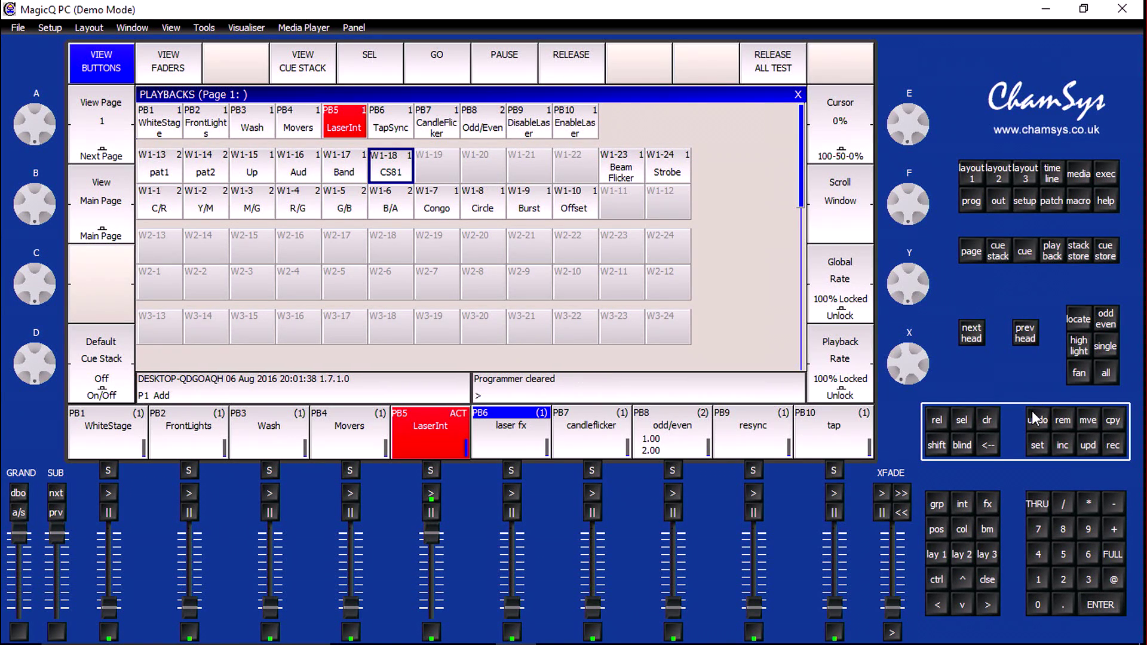
Name wing playback W1-18 "Cones"
click(1039, 450)
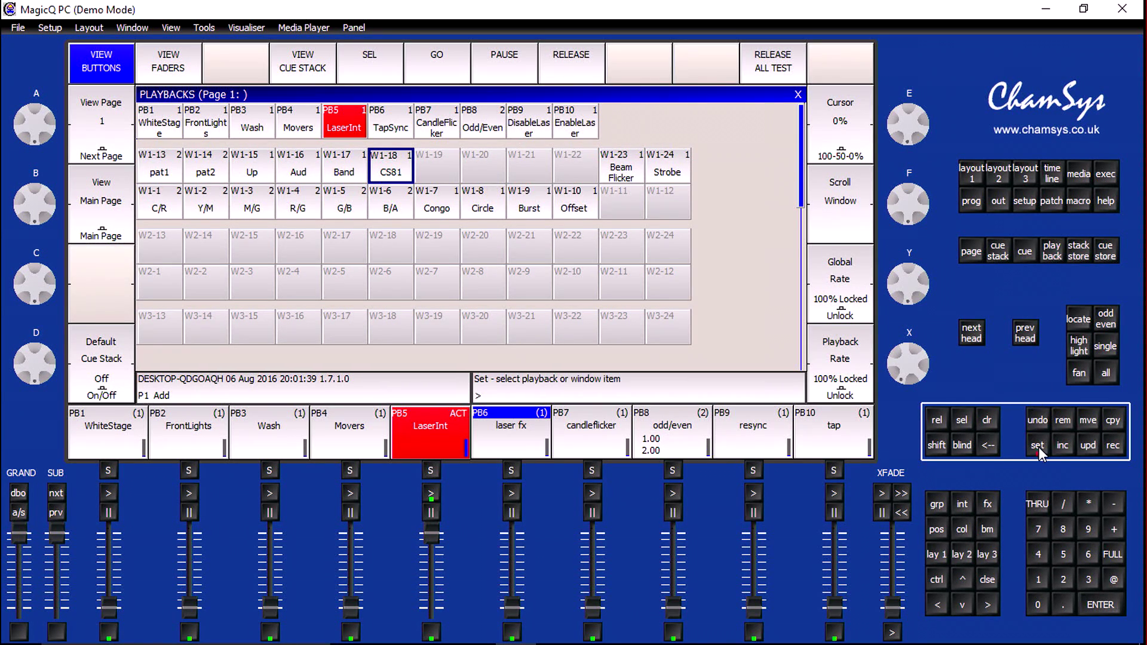
click(403, 177)
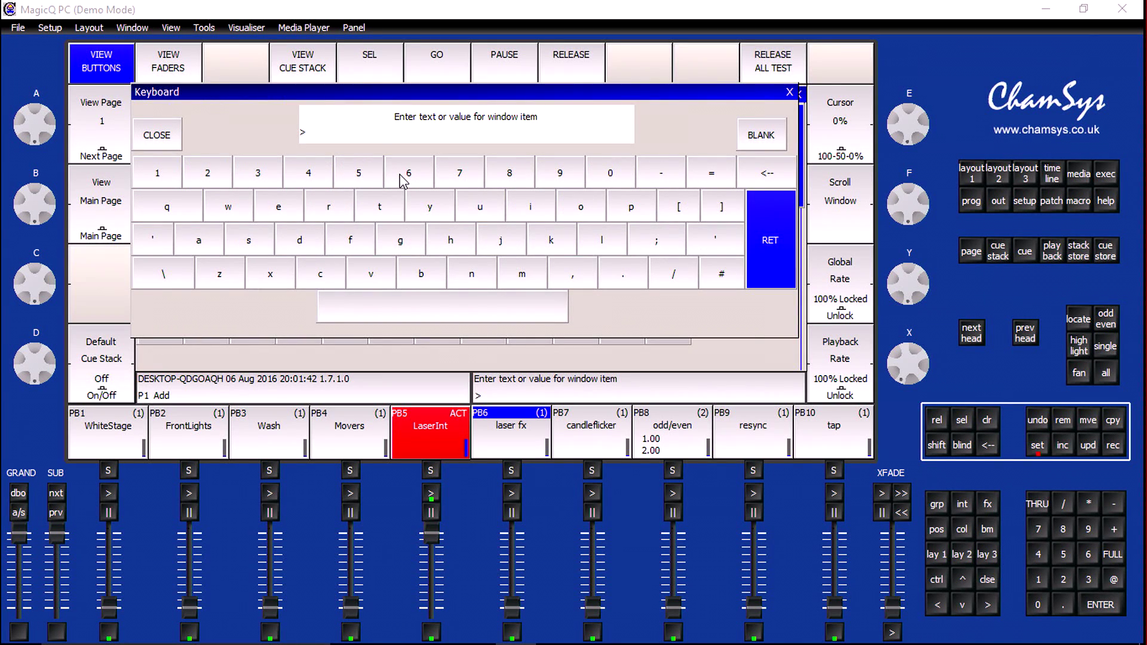
text(Cones)
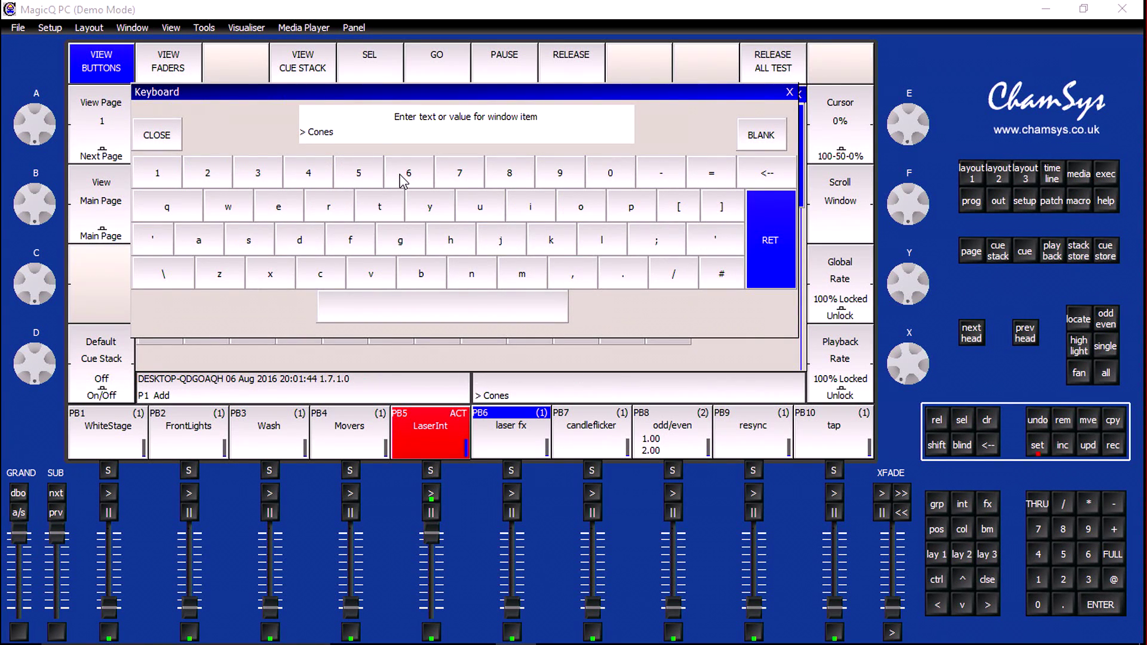
key(Return)
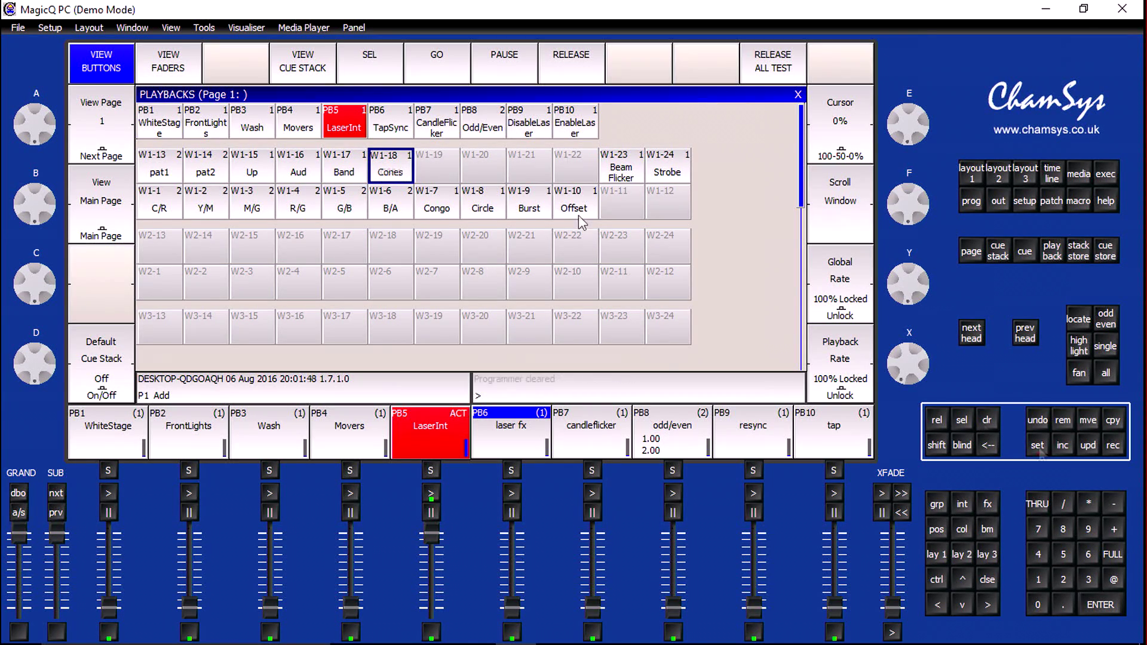
scroll(908, 285, up, 1)
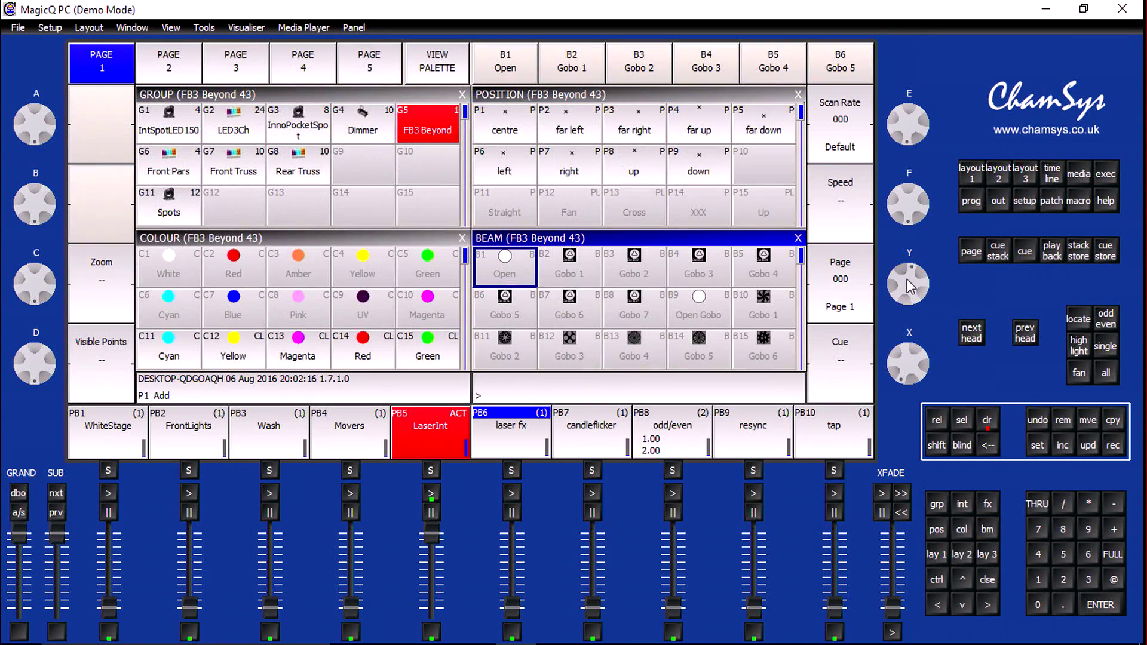
scroll(912, 356, up, 5)
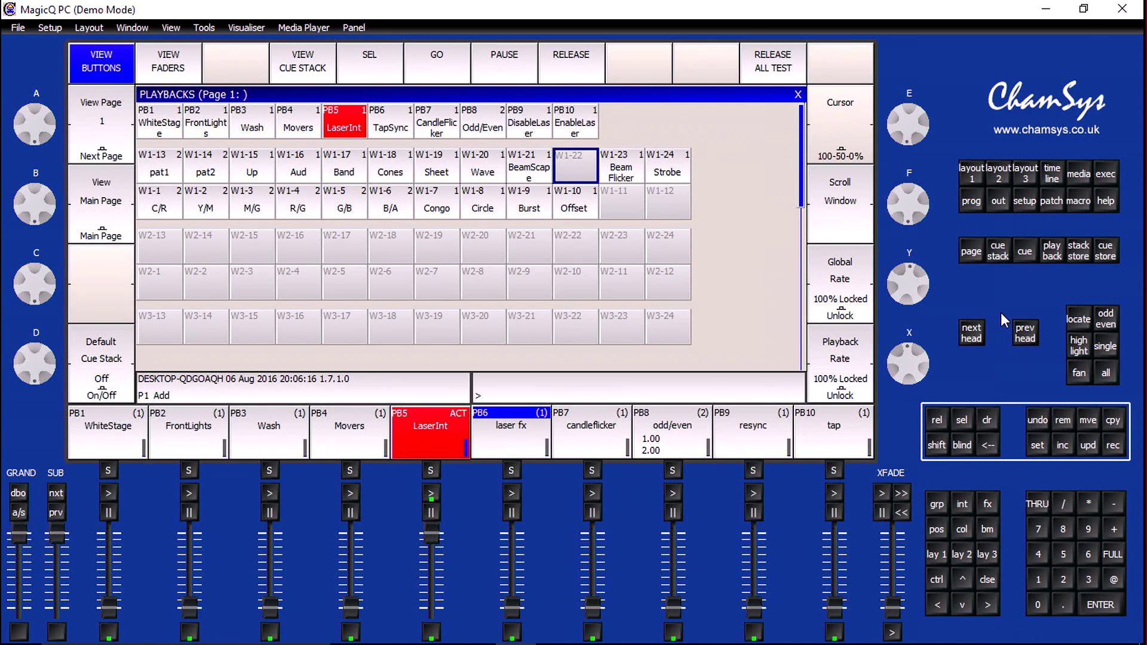
Select the FB3 Beyond group and set its beam Page to 000 (Page 1) and Cue to 000 (Blackout)
click(973, 174)
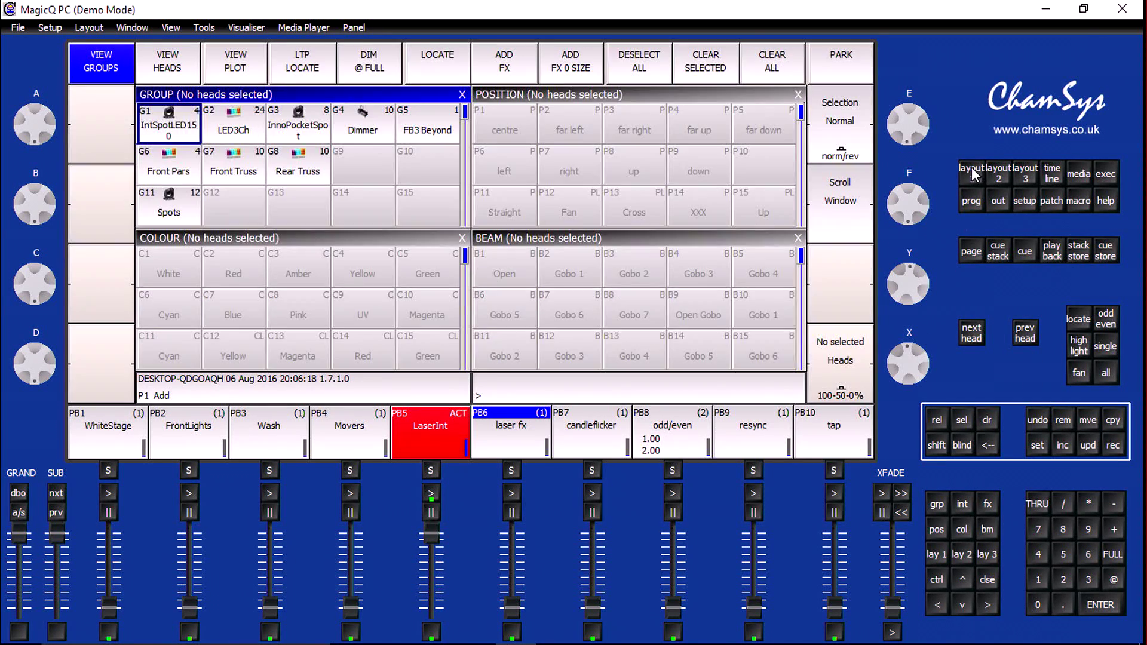
click(426, 130)
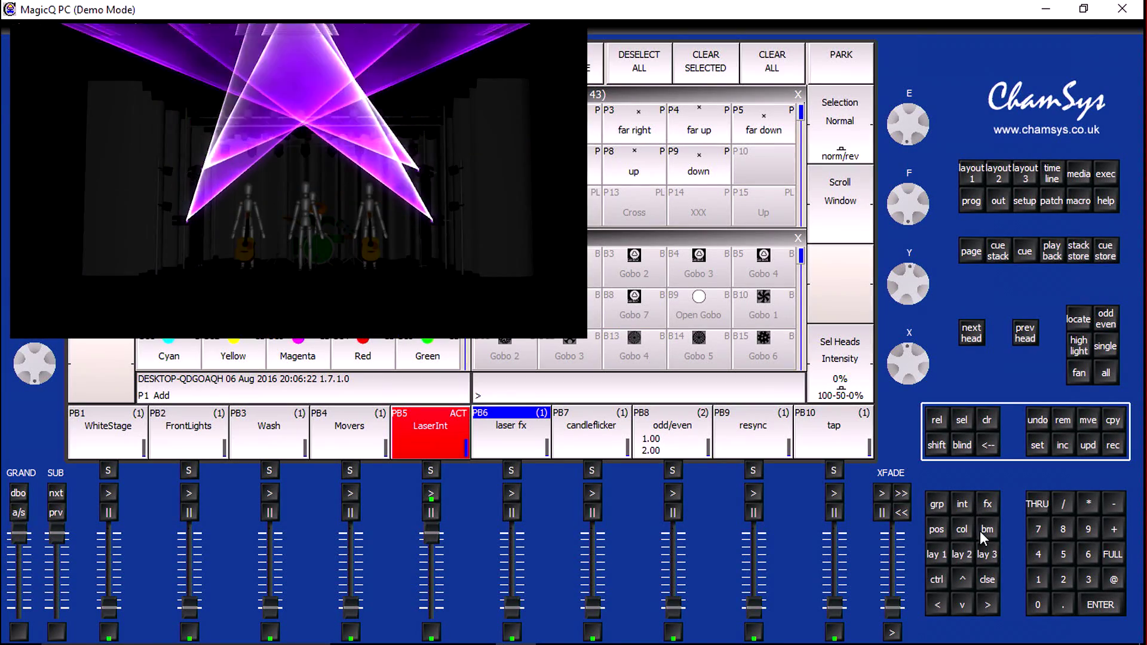
click(983, 530)
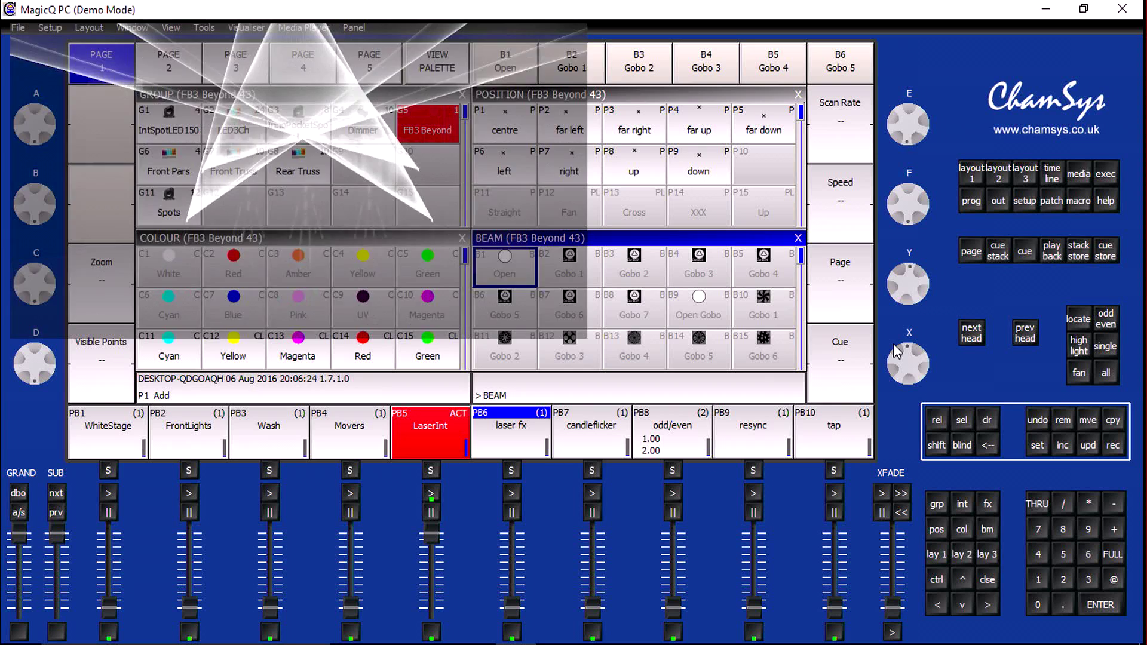
drag(909, 293, 895, 272)
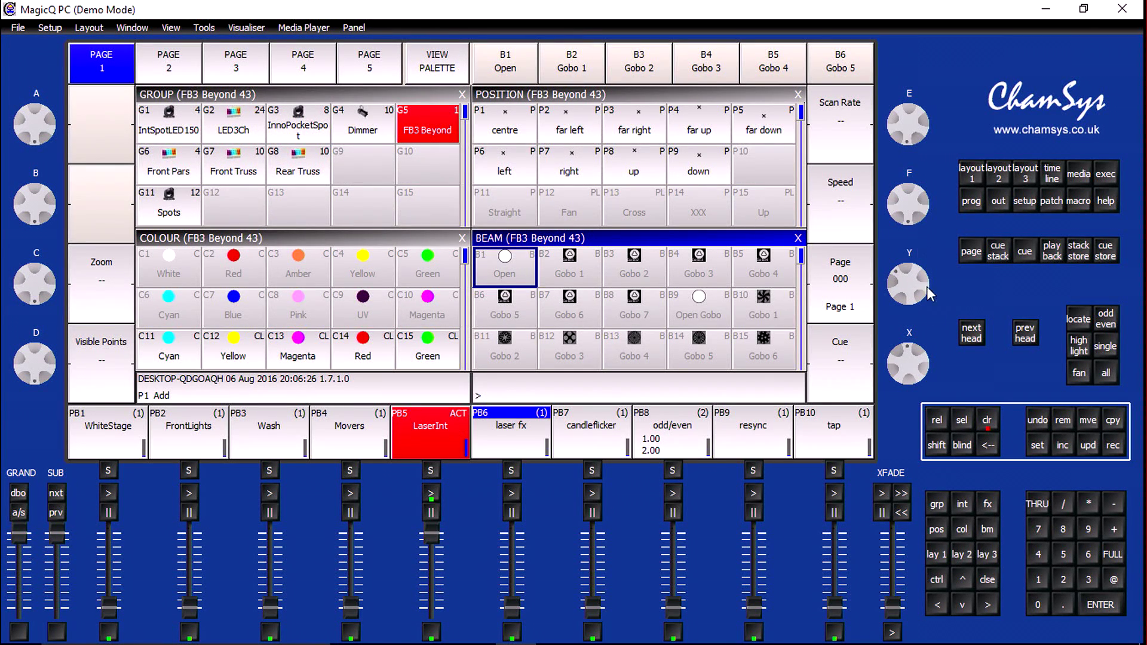
click(912, 365)
scroll(916, 291, up, 1)
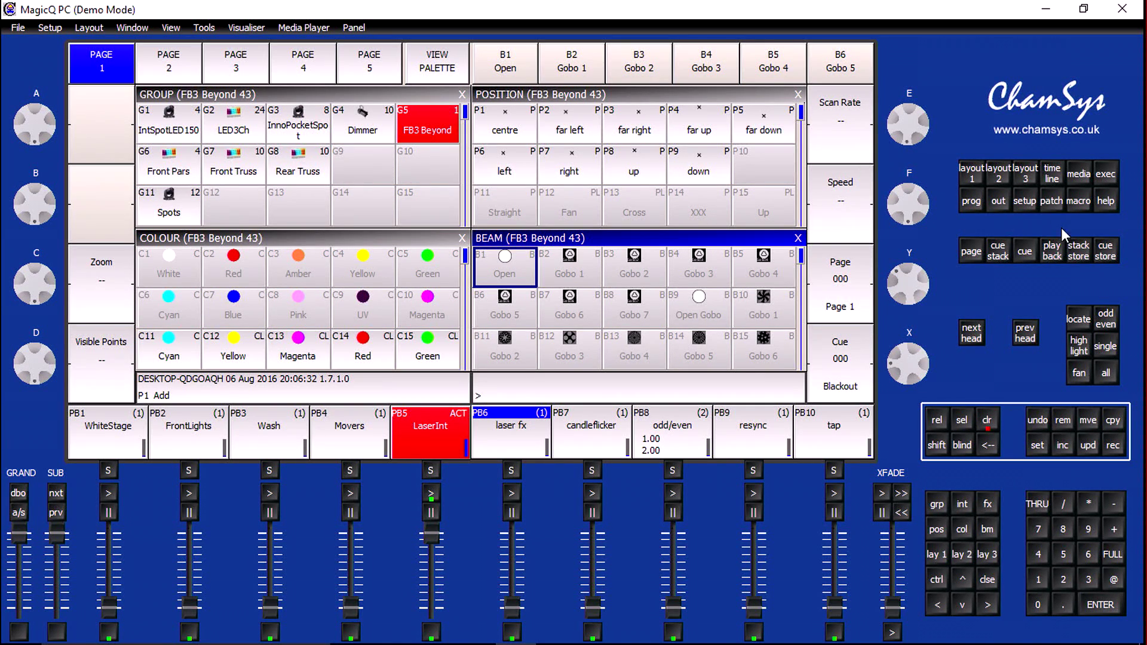
Record the laser blackout look onto wing playback W1-22 and clear the programmer
click(1052, 259)
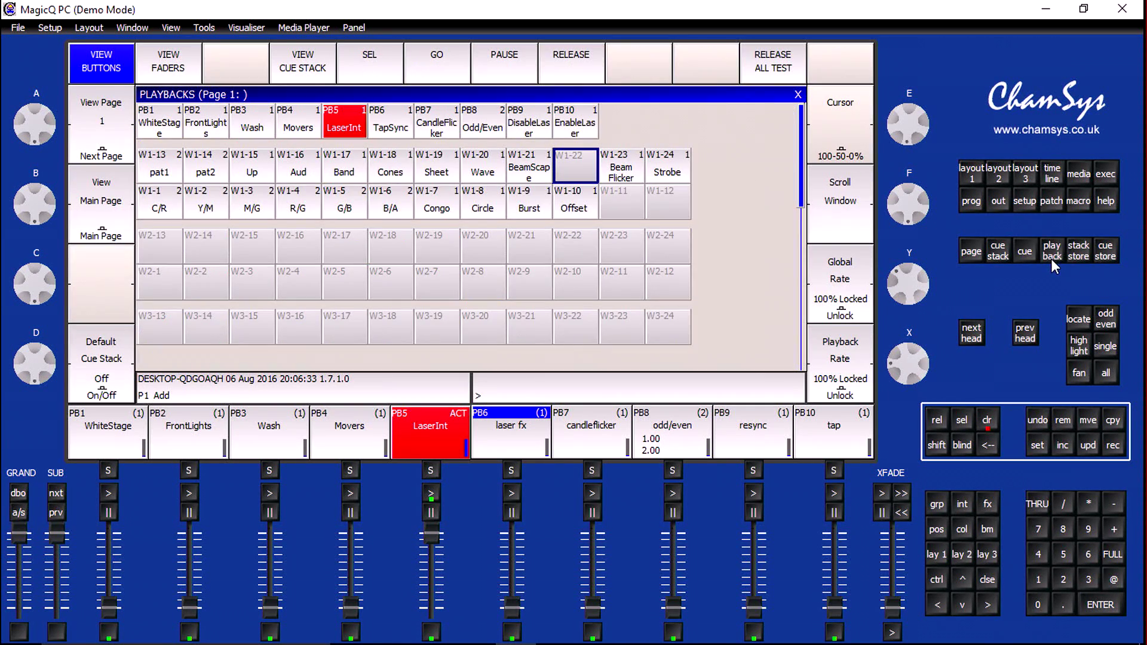
click(1113, 447)
click(578, 176)
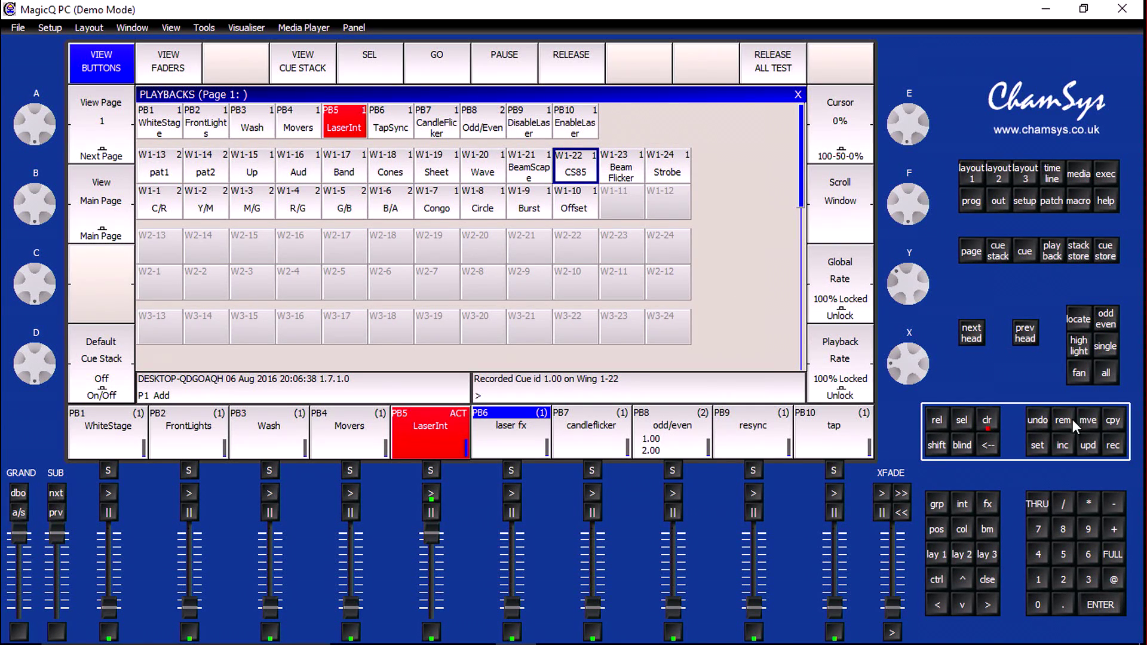
click(988, 425)
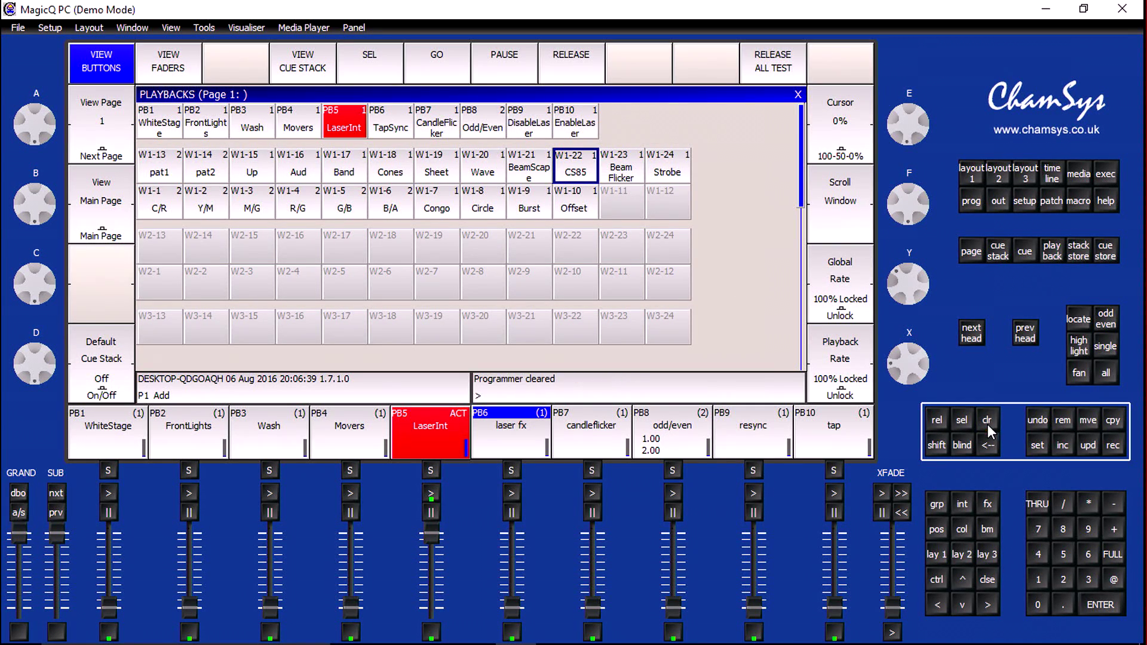
Name wing playback W1-22 "Blackout"
click(1039, 452)
click(581, 169)
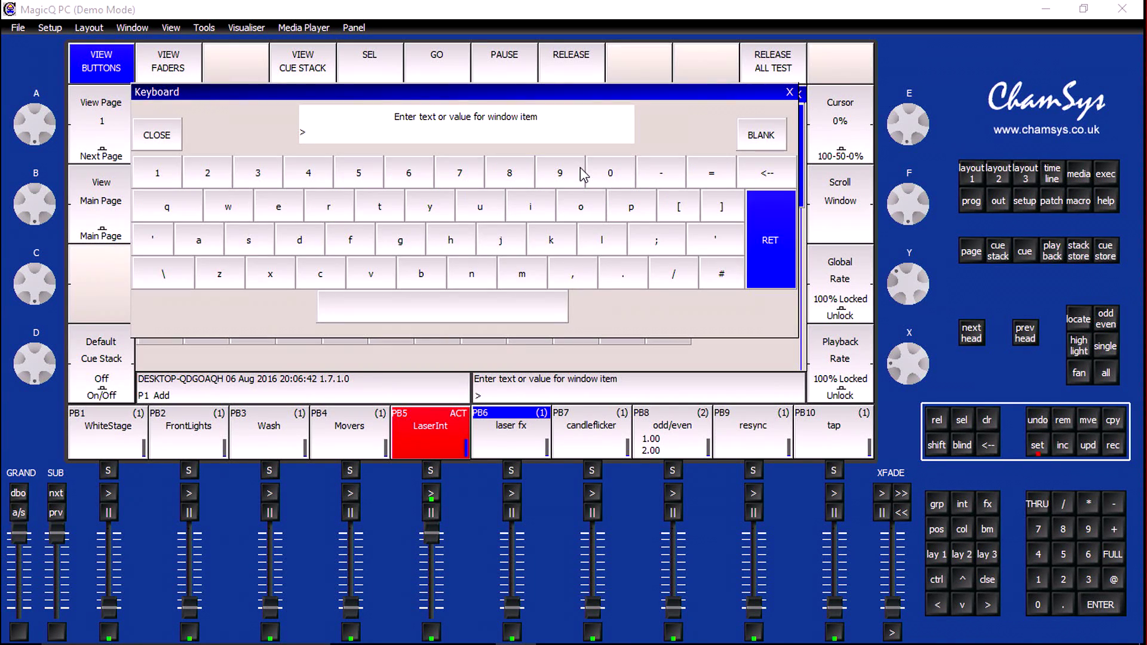
text(BeamSca)
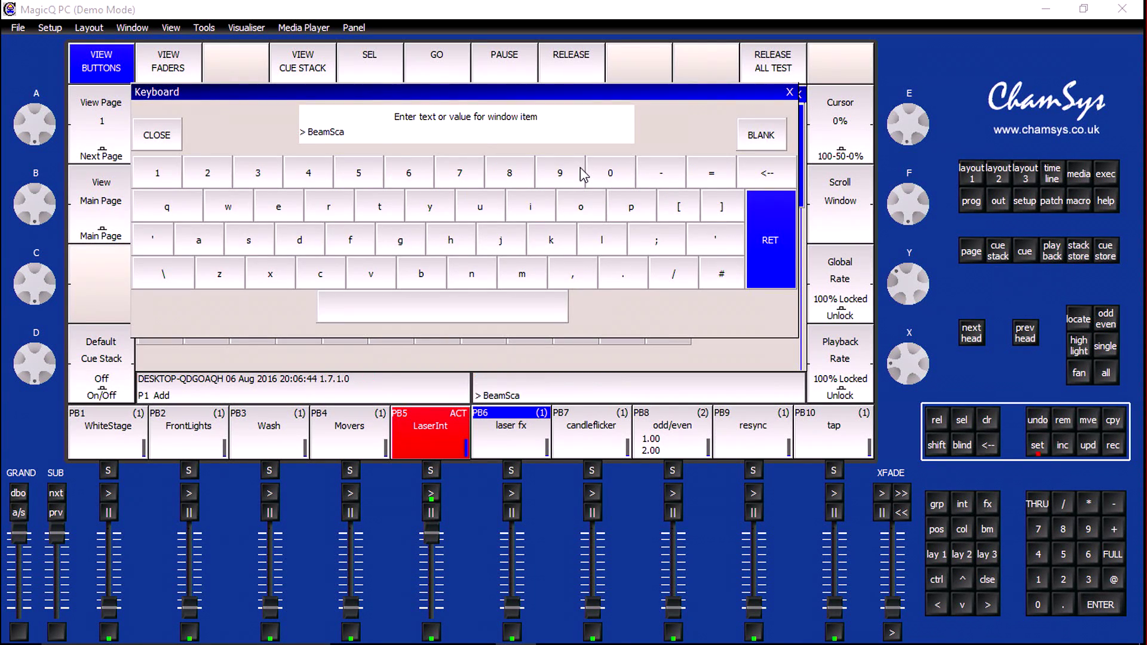
key(BackSpace)
key(BackSpace)
key(BackSpace)
key(BackSpace)
key(BackSpace)
text(lack)
key(Return)
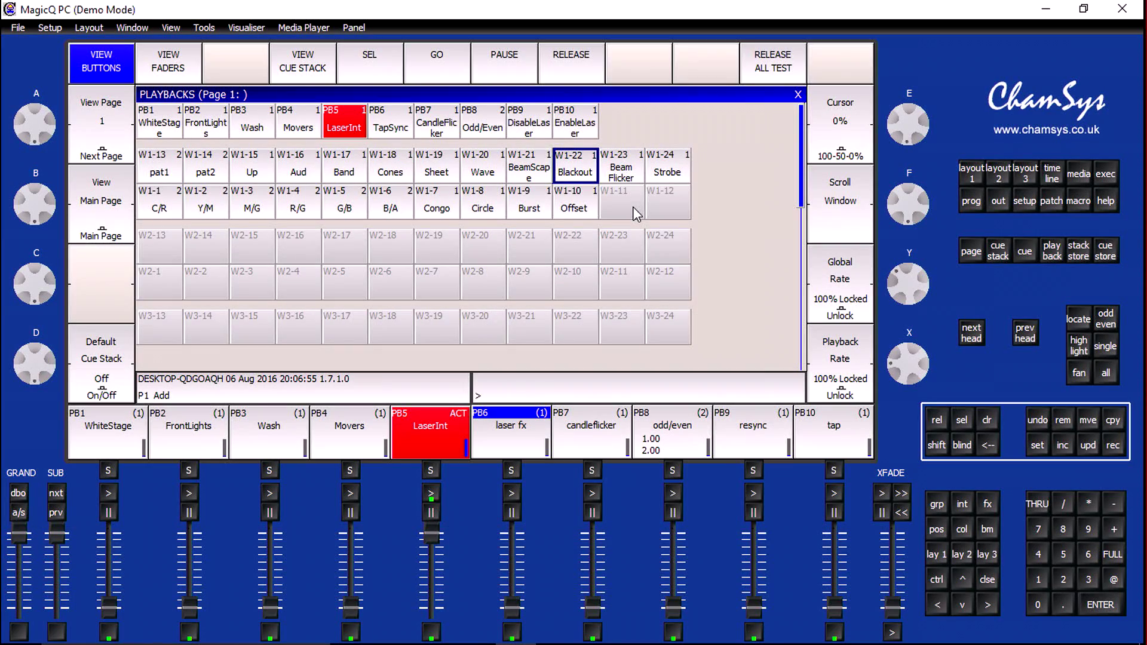
click(634, 209)
click(659, 208)
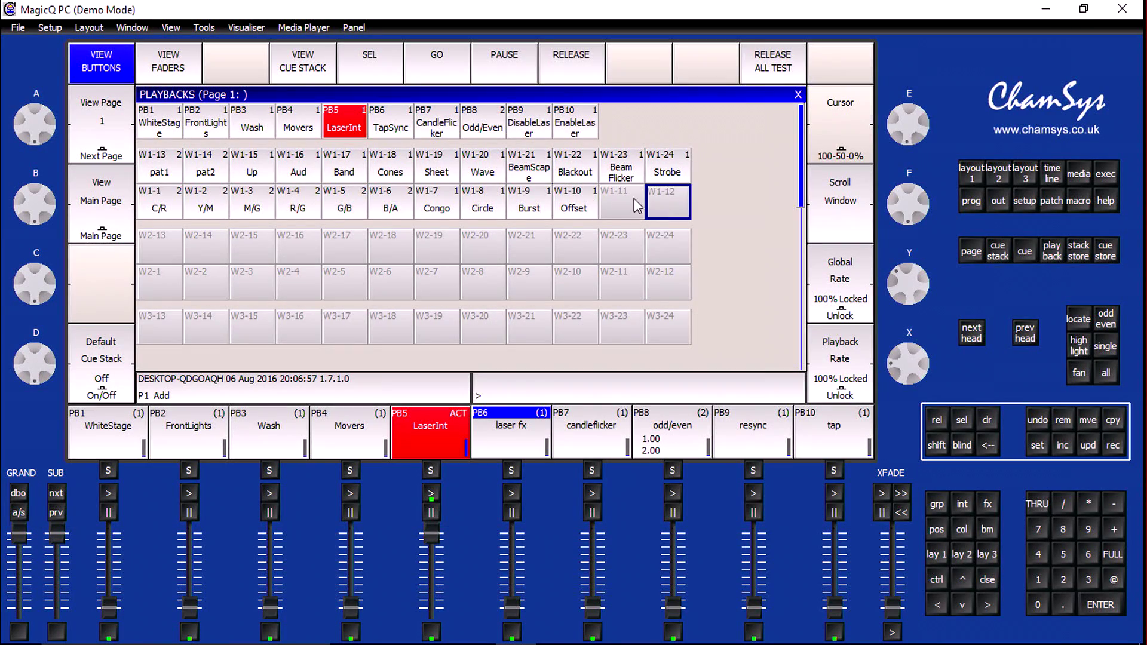
click(616, 201)
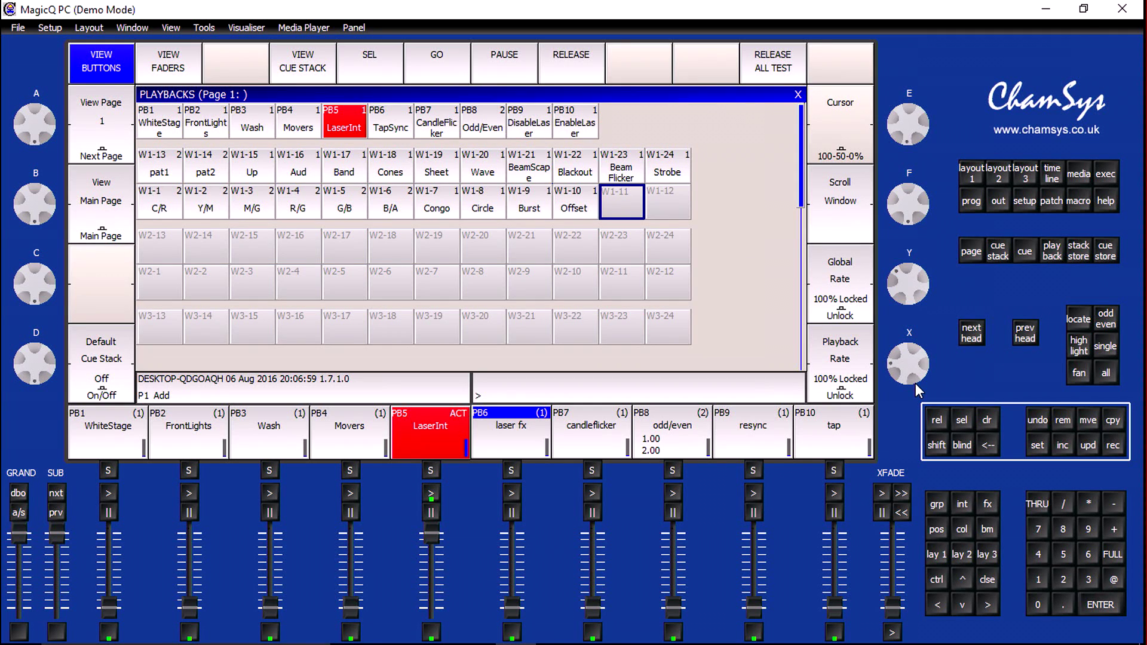
Clear the programmer and set the FB3 Beyond group's beam Page to 172 (Page 9) and Cue to 080 (Cues 1-48)
click(987, 422)
click(970, 174)
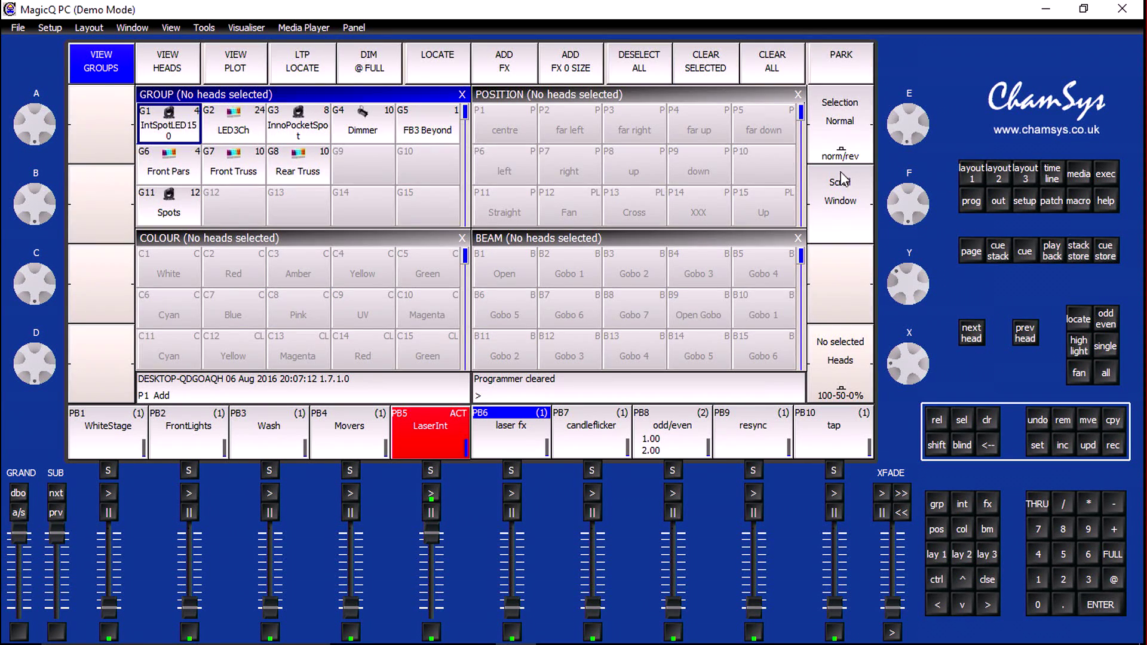
click(432, 136)
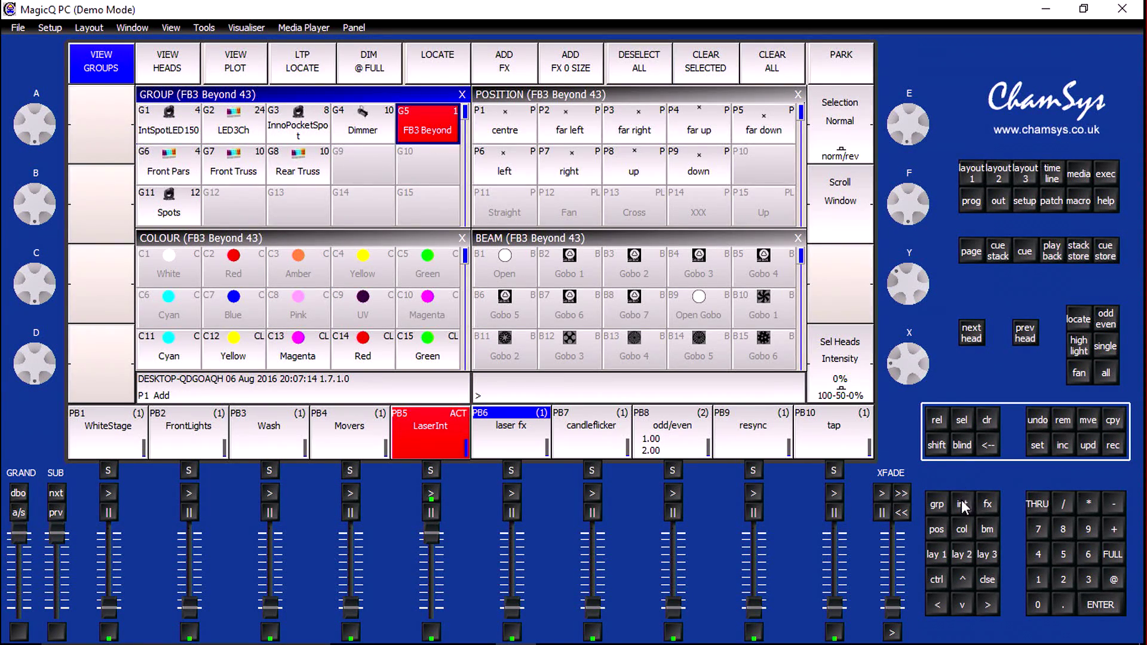
click(989, 531)
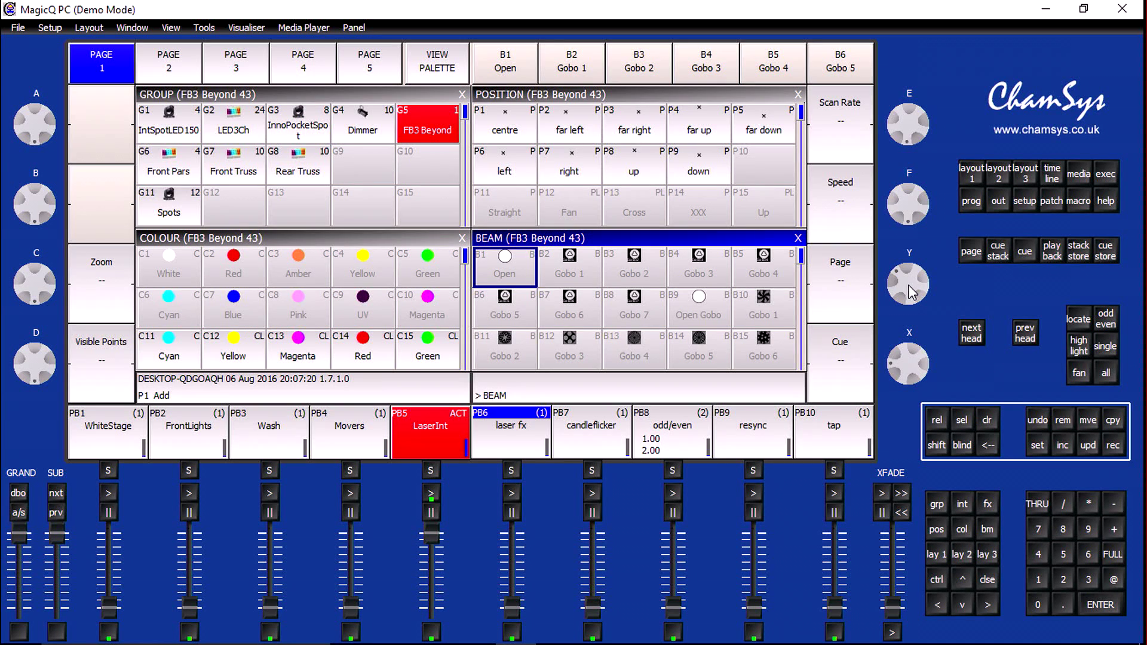
drag(911, 293, 916, 304)
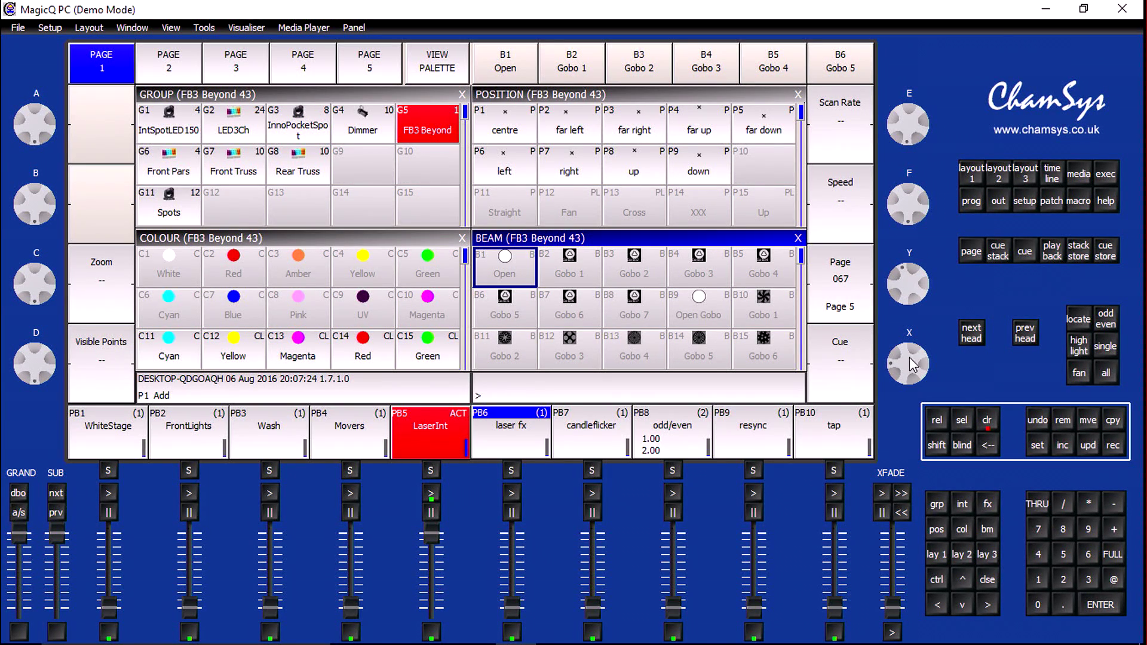
drag(909, 359, 910, 382)
drag(916, 287, 912, 387)
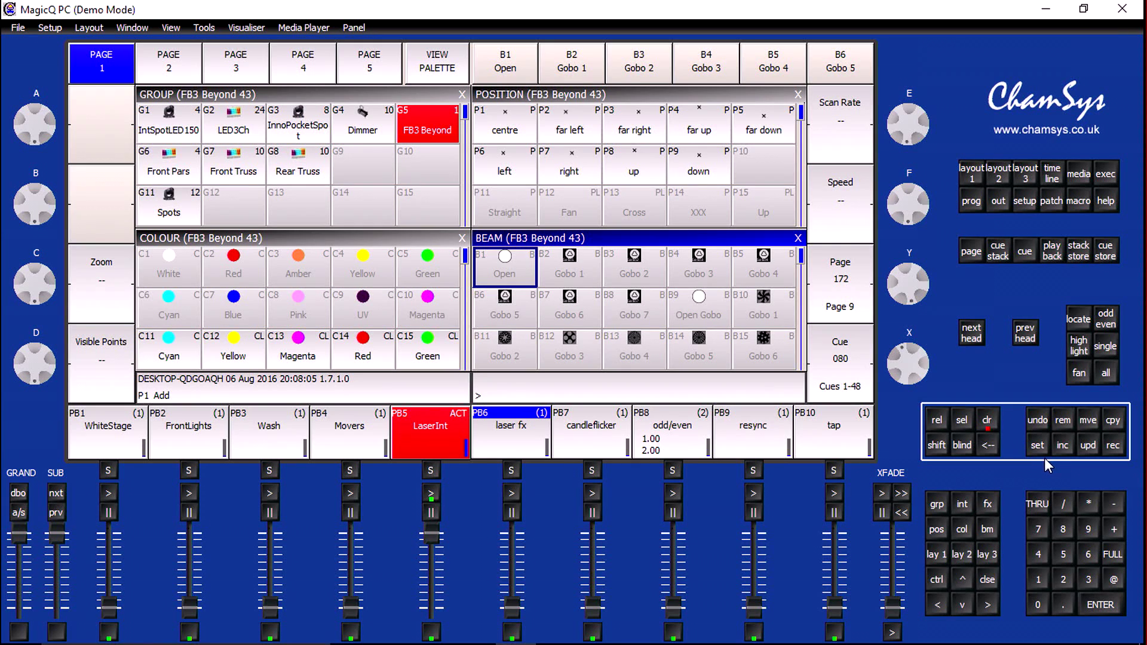
Record the Page 9 laser look onto the empty wing playback W1-11
click(1050, 251)
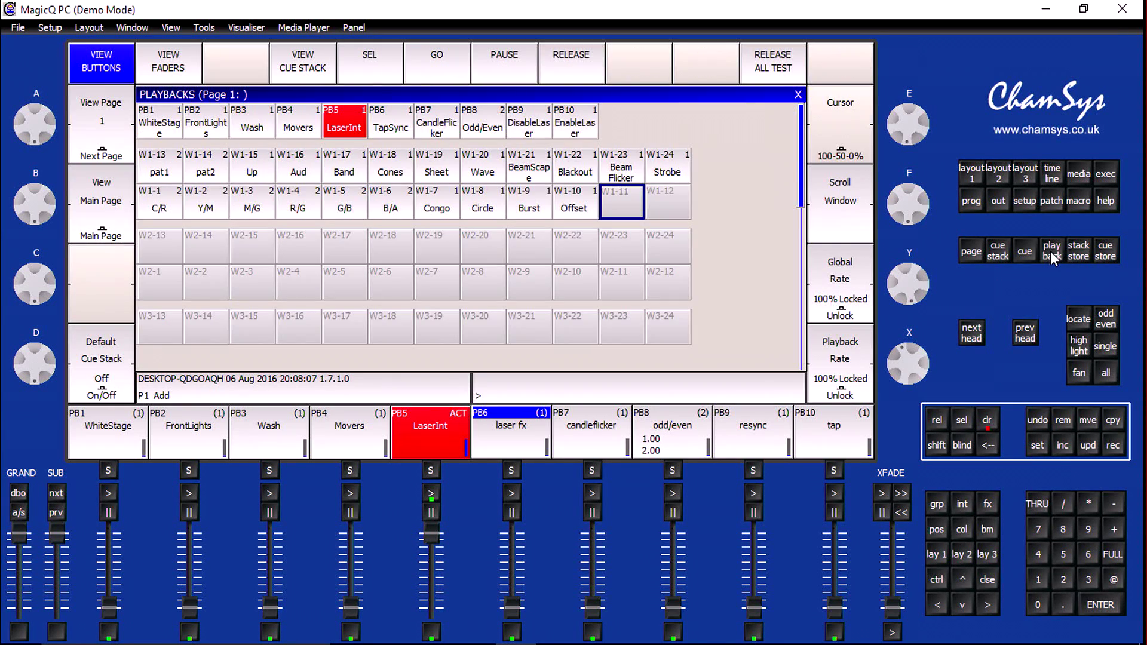
click(1110, 450)
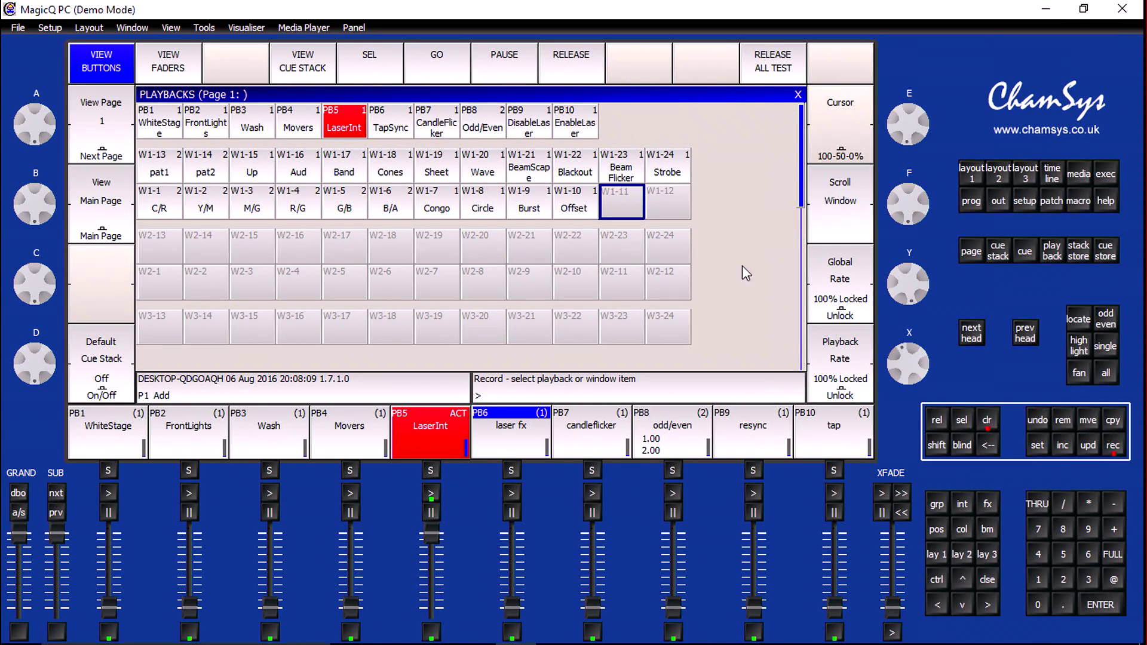
click(621, 209)
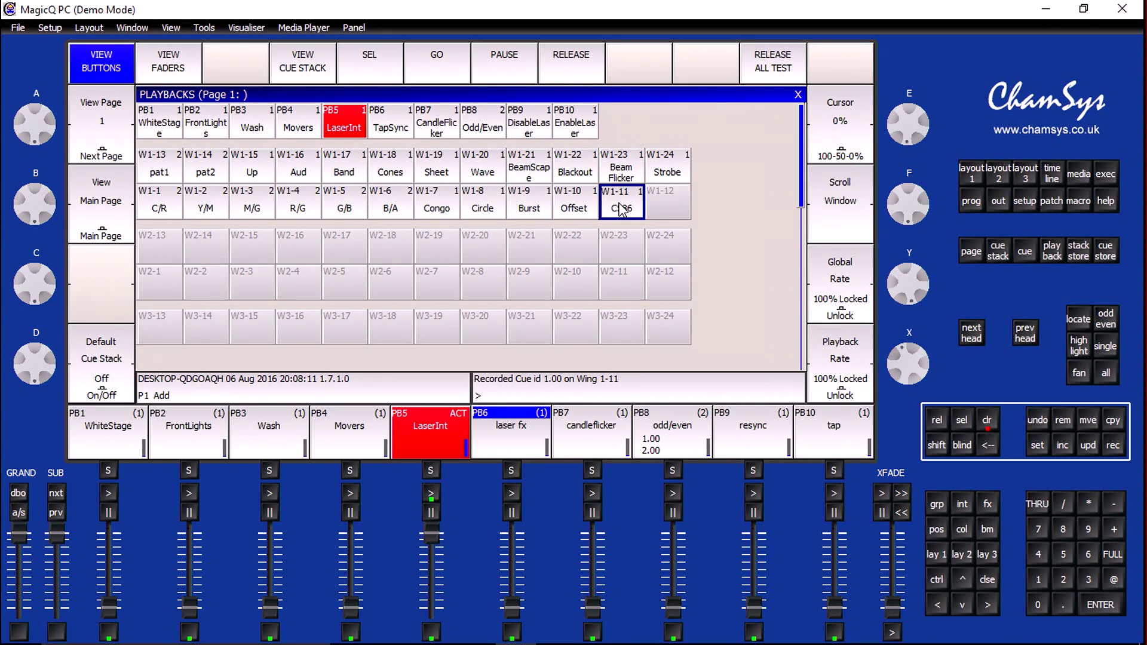
Name wing playback W1-11 "BeamShow"
click(1037, 448)
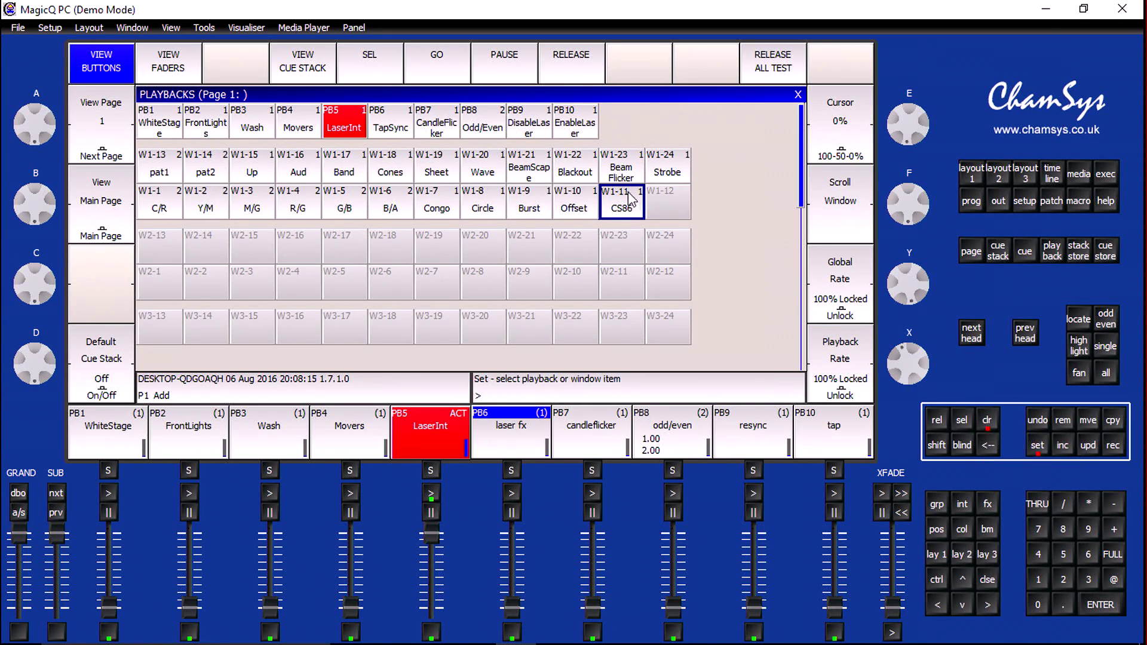
click(622, 212)
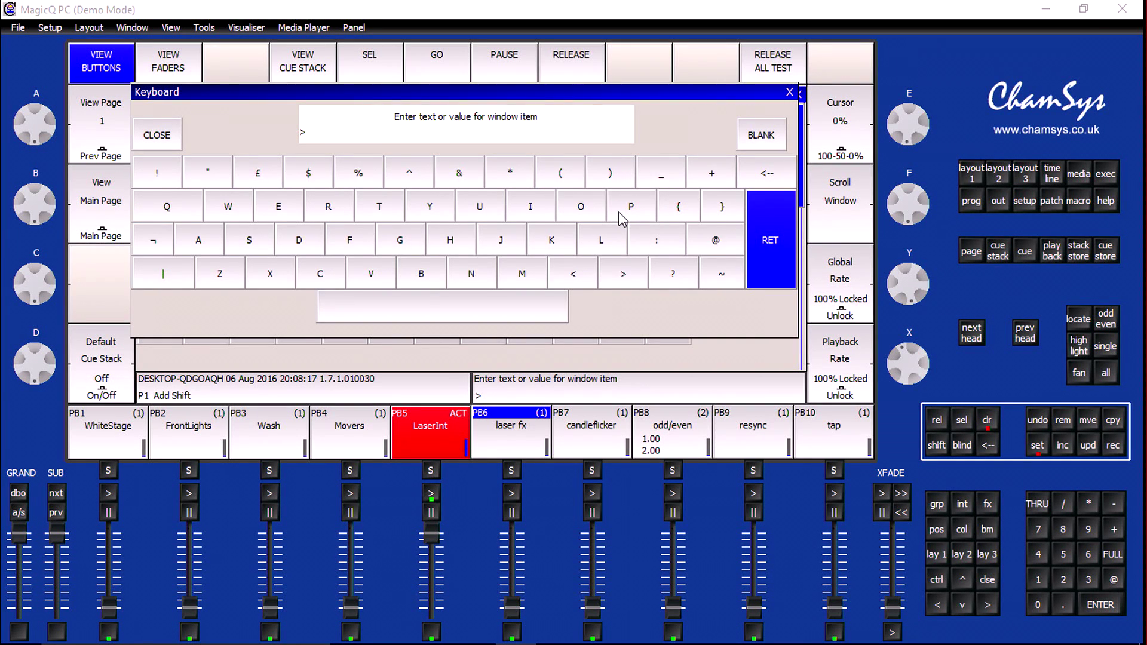
text(BeamShow)
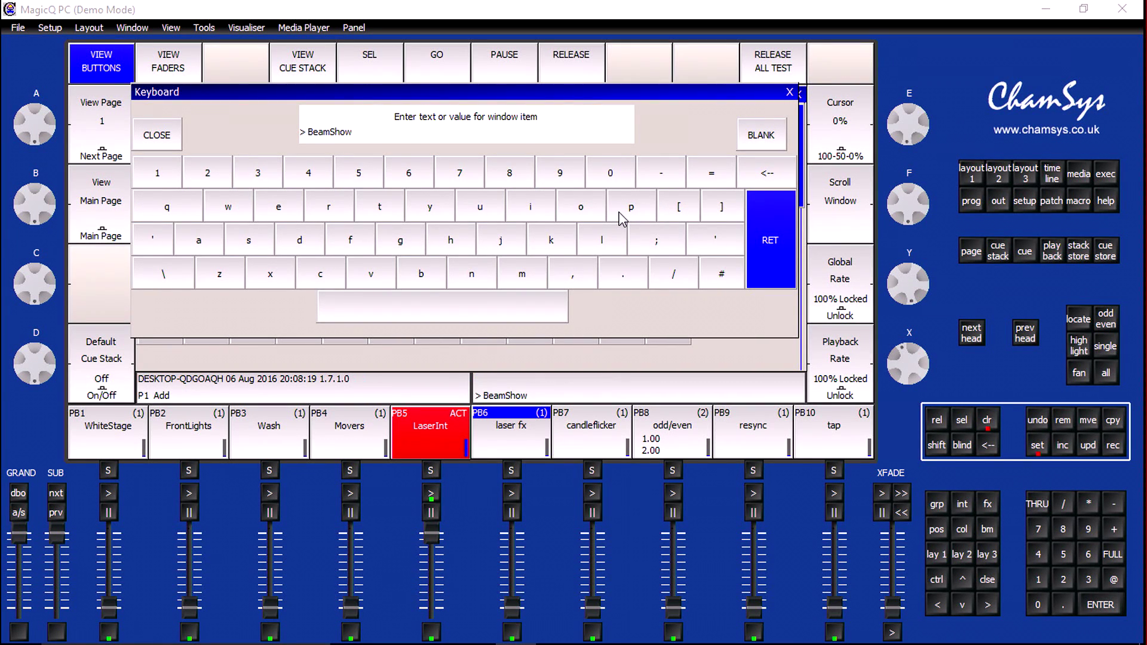
key(Return)
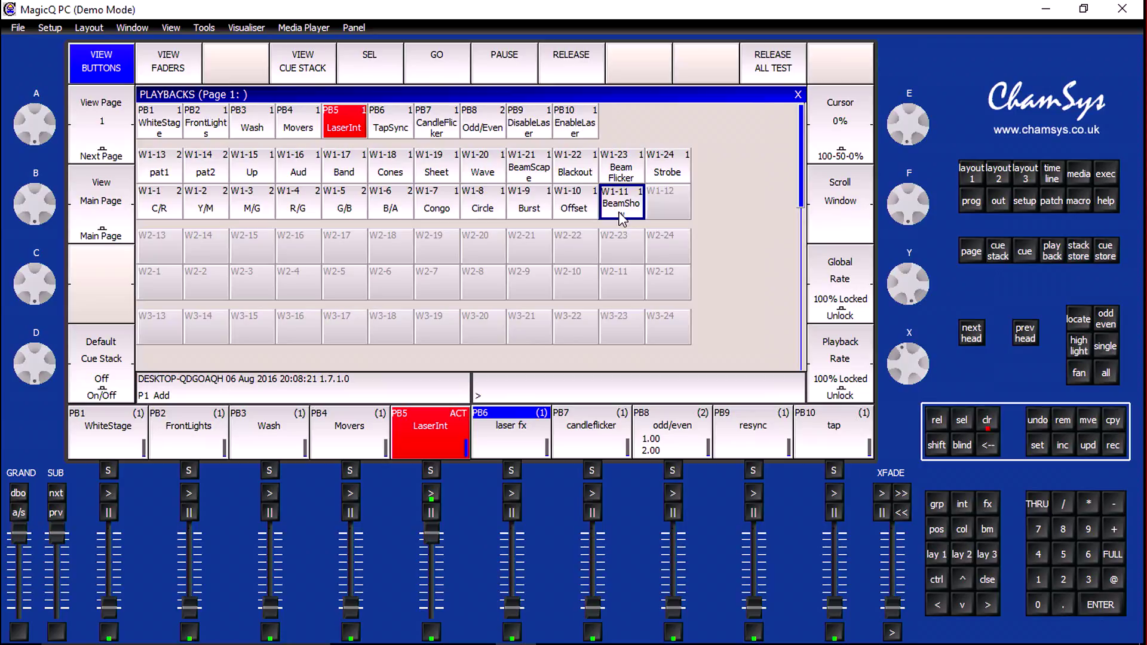